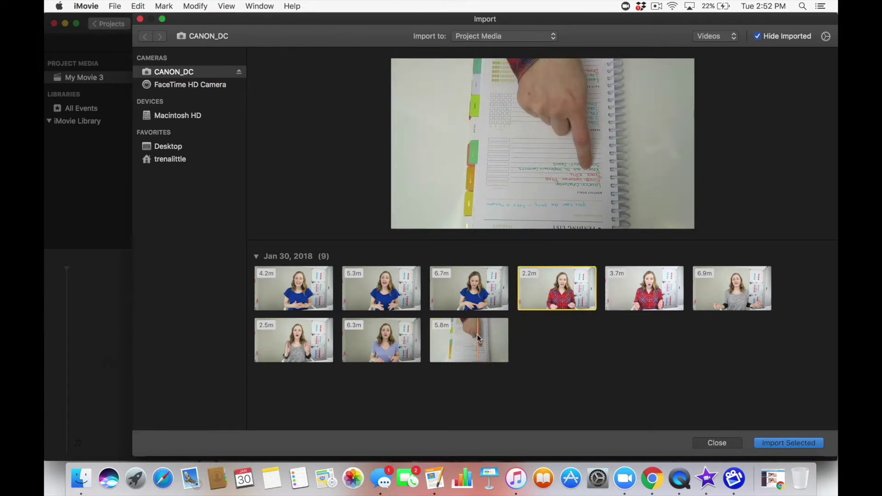
Step: Import the two red-shirt talking clips and the notebook clip from CANON_DC into My Movie 3
left_click(477, 334)
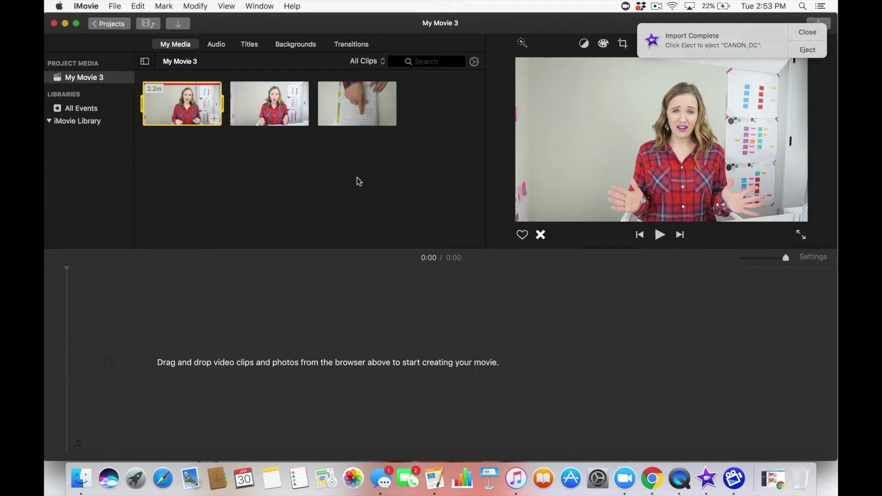
Step: Place the 3.7-minute talking clip, then the 5.8-minute notebook clip, in the timeline and zoom in
left_click_drag(279, 114, 205, 310)
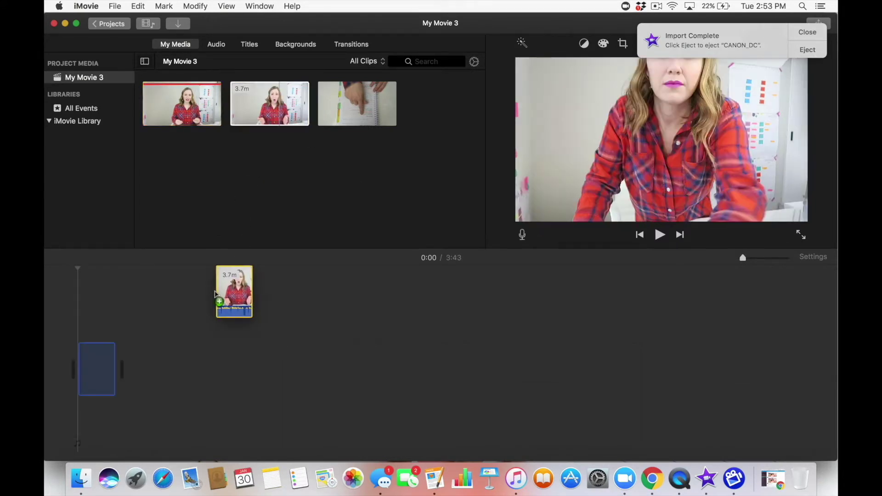
left_click_drag(203, 310, 104, 365)
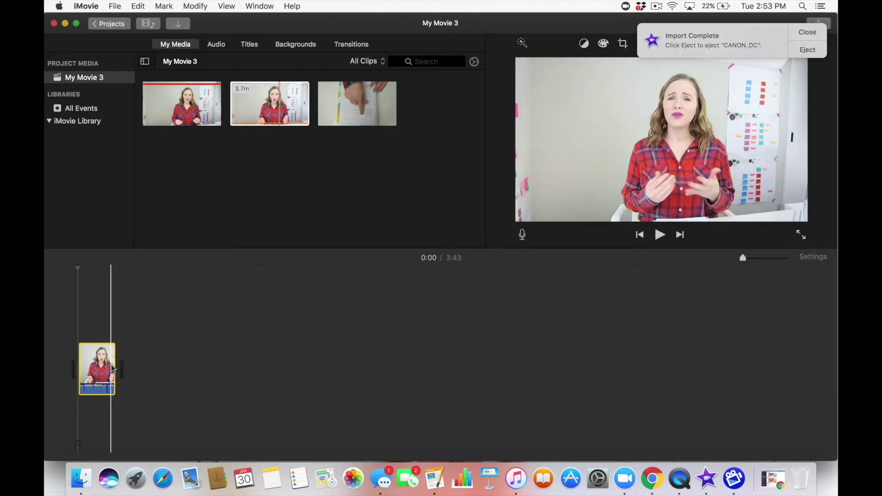
left_click_drag(357, 104, 167, 387)
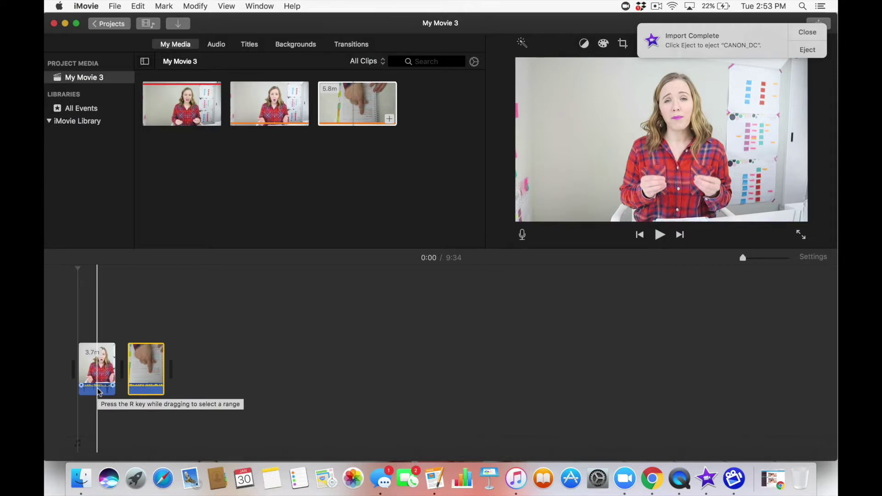
key("super+equal")
key("super+equal")
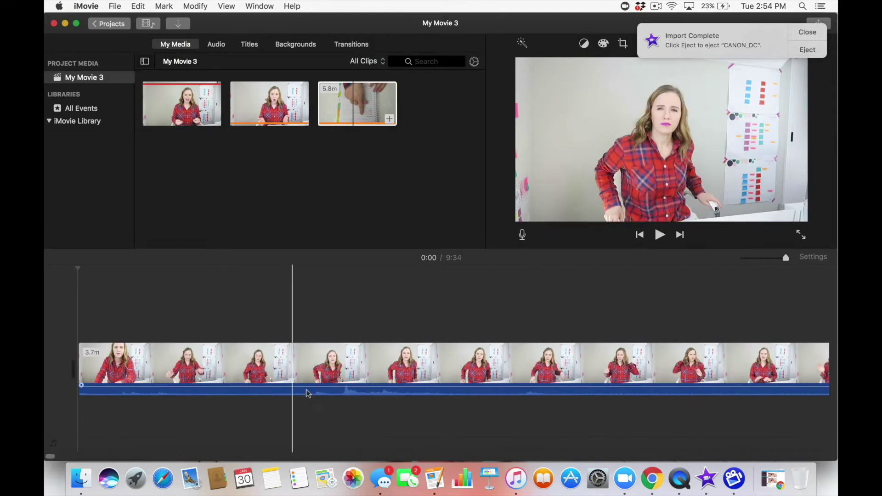
scroll(348, 394, "right", 2)
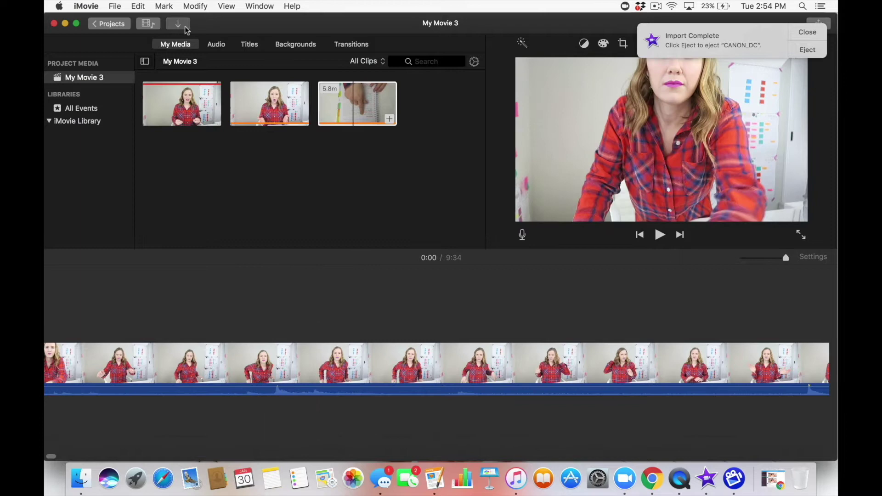
Step: Lay the powersheets recording under the talking clip and trim its start to 3.6 minutes
left_click(161, 102)
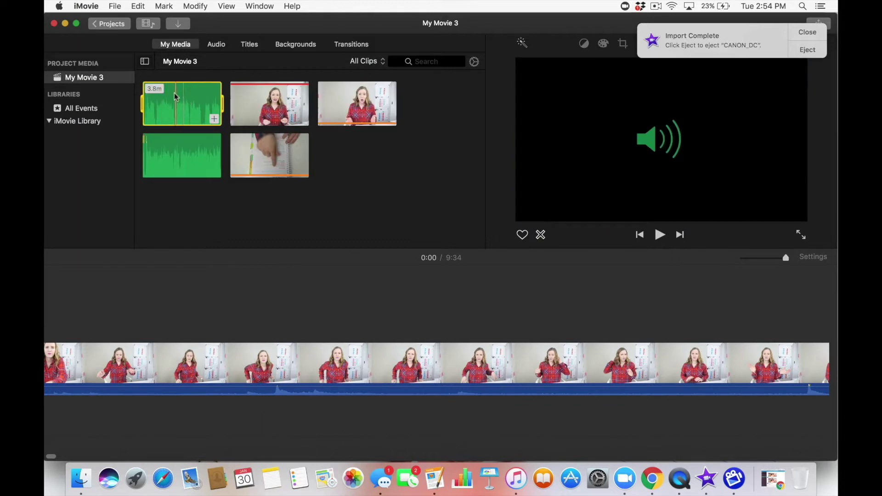
left_click_drag(174, 102, 135, 436)
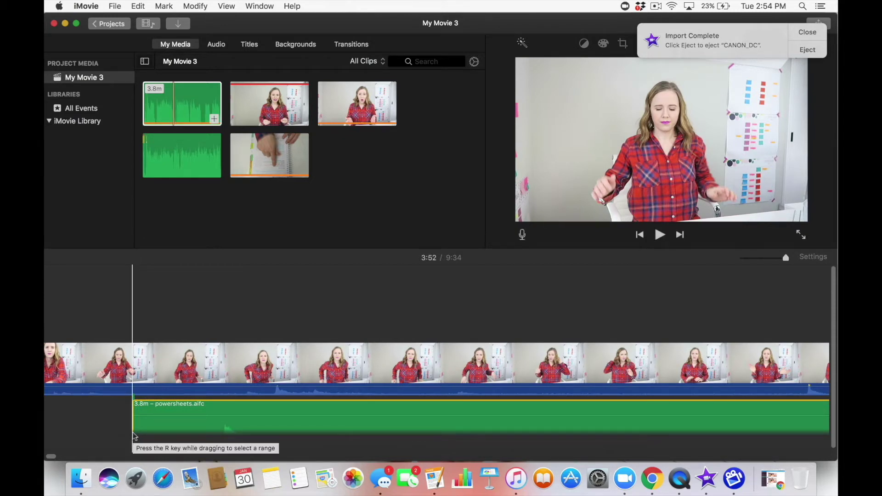
key("super+minus")
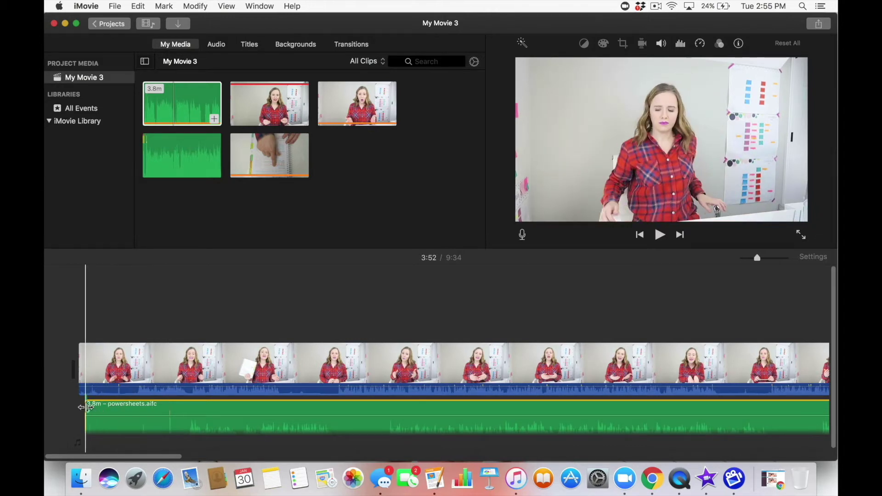
mouse_move(88, 411)
left_mouse_down()
mouse_move(162, 411)
mouse_move(152, 410)
left_mouse_up()
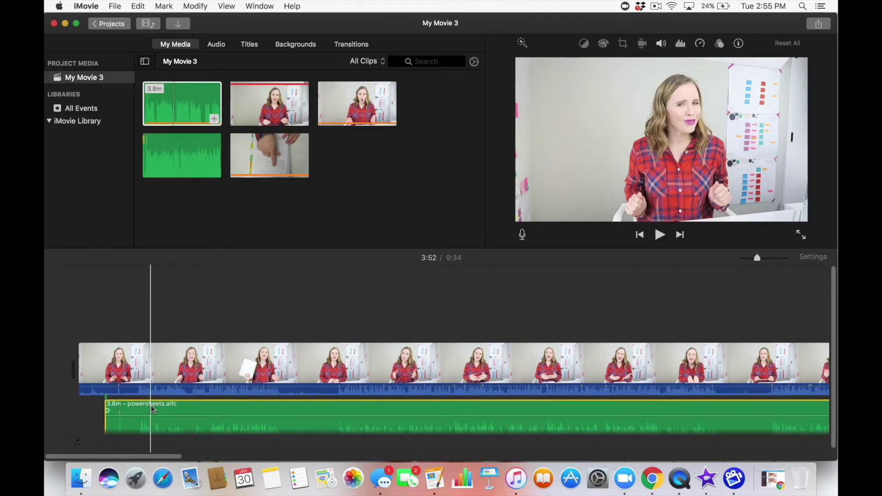
scroll(152, 410, "up", 3)
left_click(422, 394)
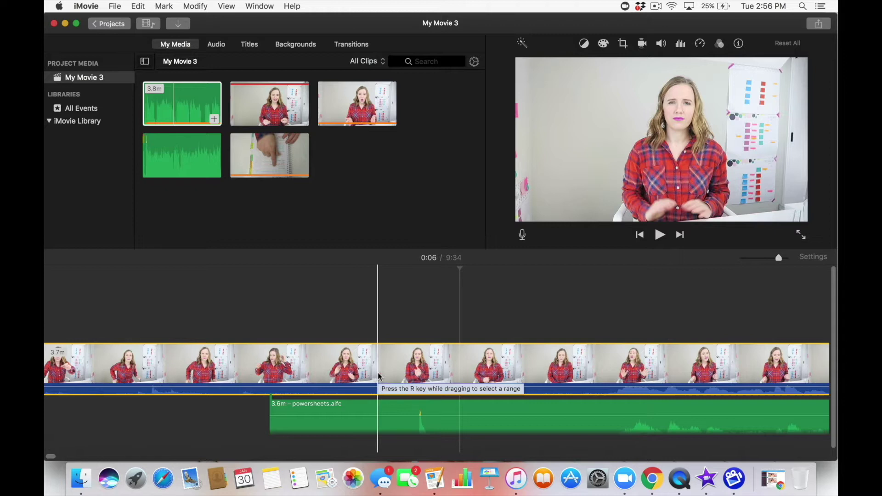
Step: Drop the talking clip's camera volume to about 1% and play back to check sync
key("space")
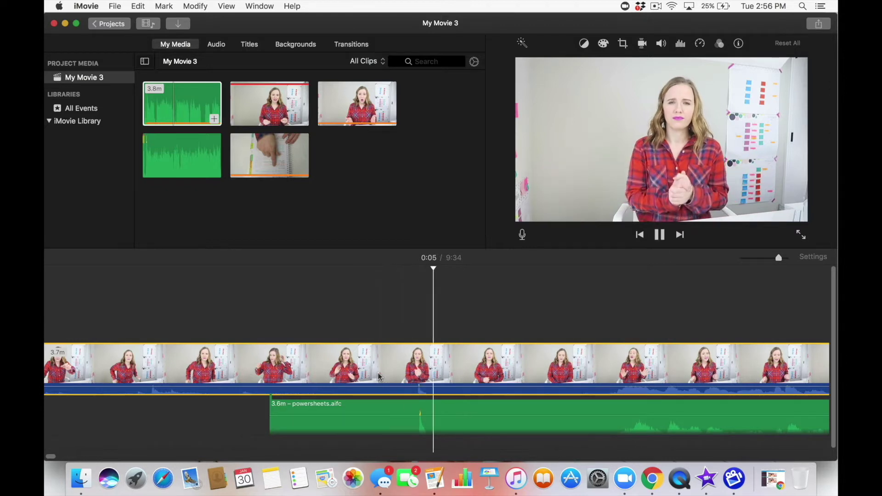
key("space")
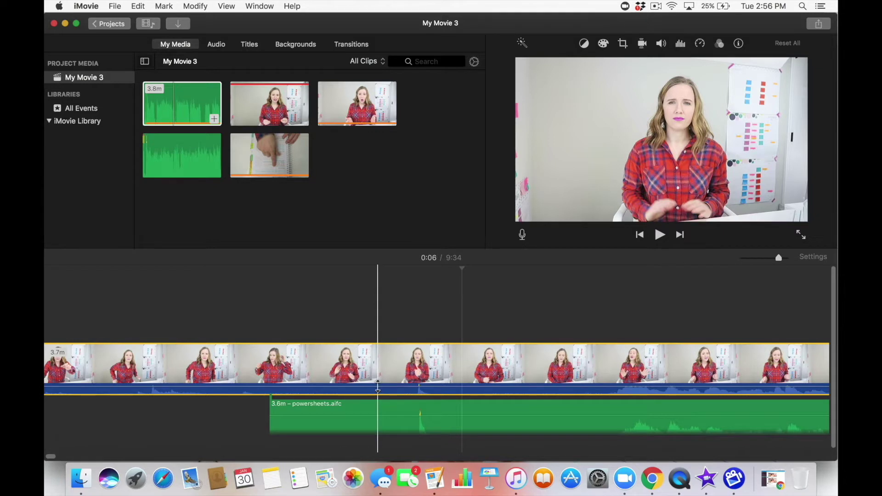
left_click_drag(378, 390, 377, 400)
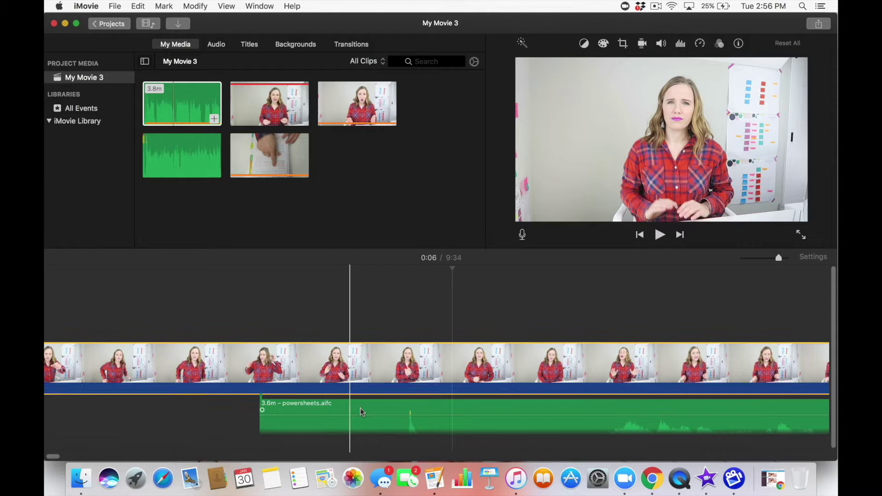
scroll(360, 412, "right", 5)
key("space")
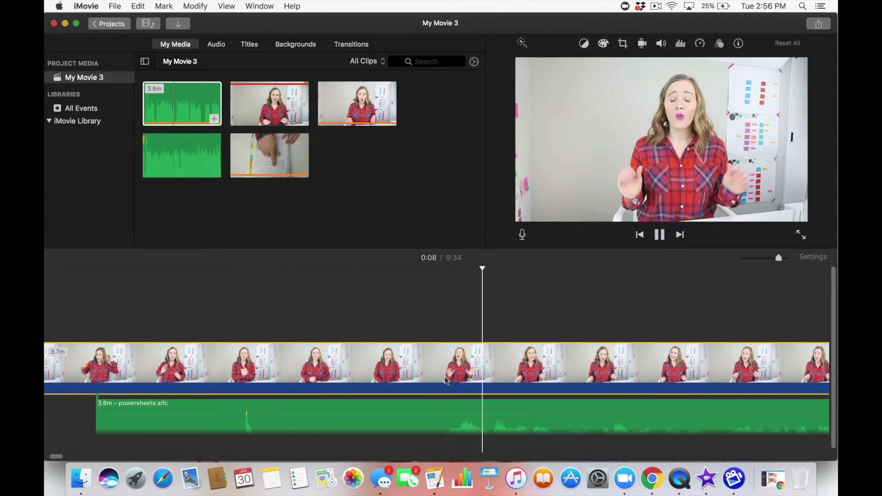
scroll(447, 381, "right", 2)
scroll(447, 382, "right", 5)
scroll(447, 381, "right", 2)
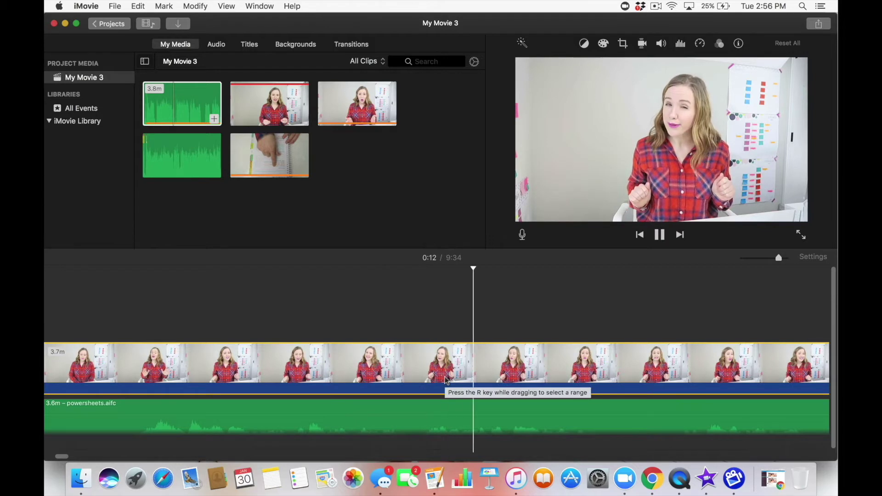
Step: Split both the talking clip and its powersheets audio at the same cut point
key("space")
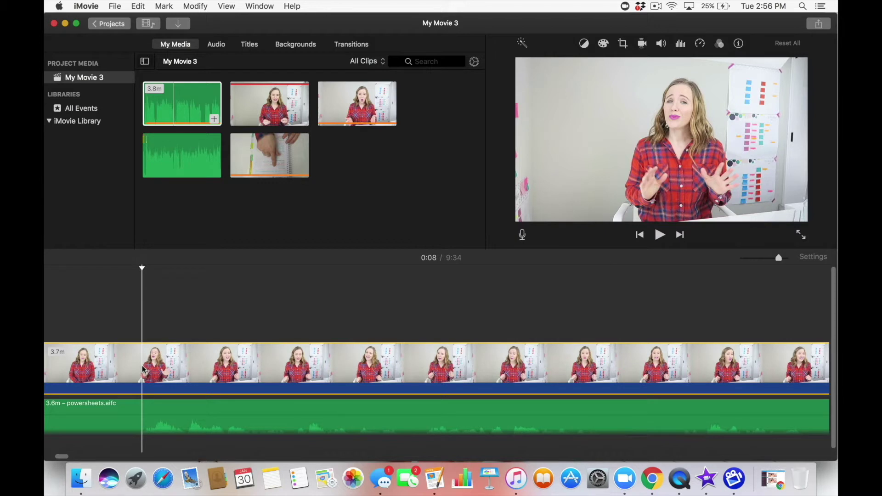
key("super+b")
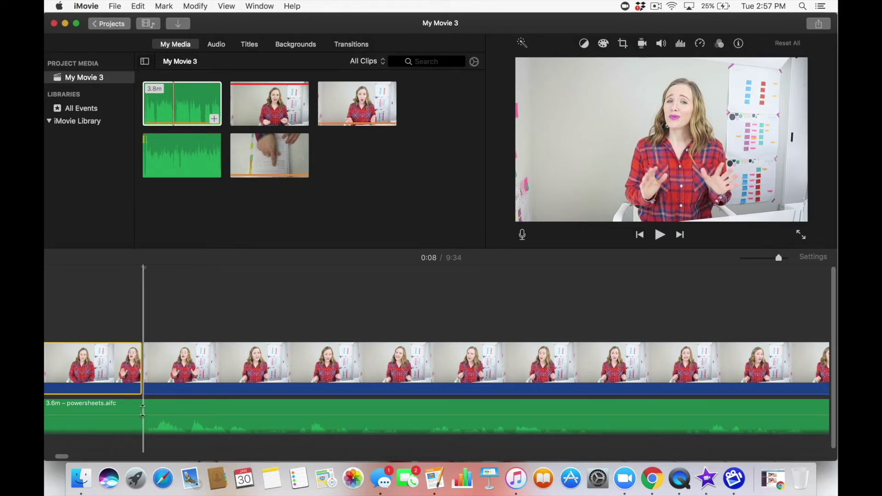
left_click(144, 412)
key("super+b")
Step: Delete the unwanted opening piece with its audio and replay the trimmed movie
left_click(119, 381)
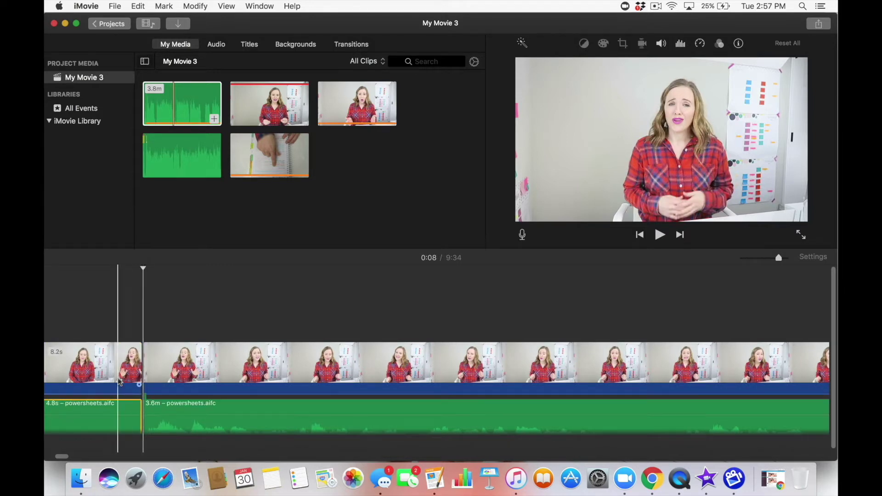
key("Delete")
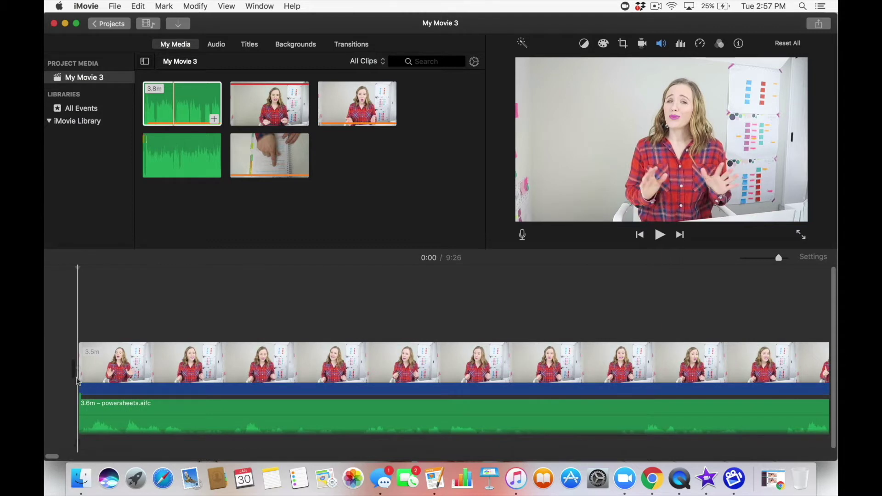
key("space")
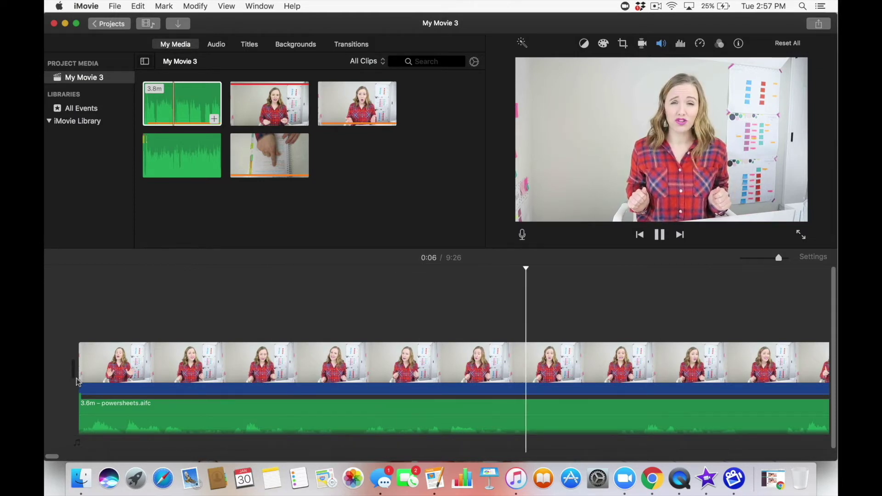
left_click(183, 386)
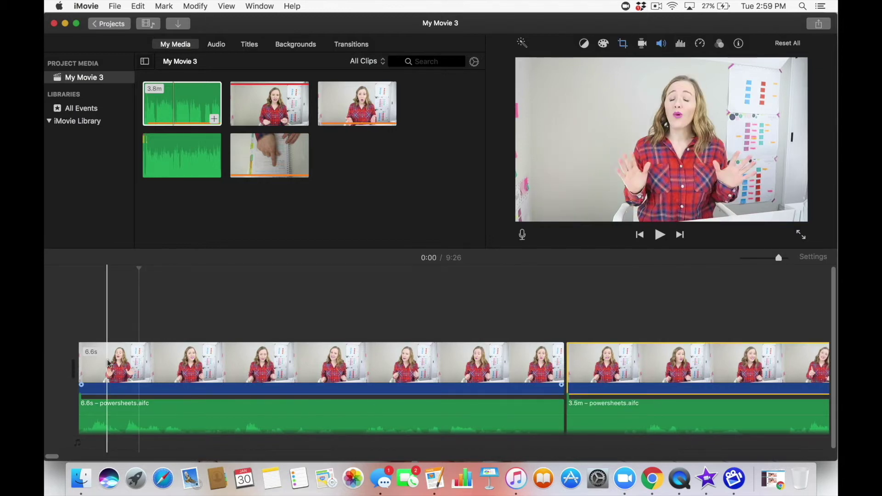
Step: Crop the 6.6-second opening clip with Crop to Fill, tightening the frame around the speaker
left_click(108, 364)
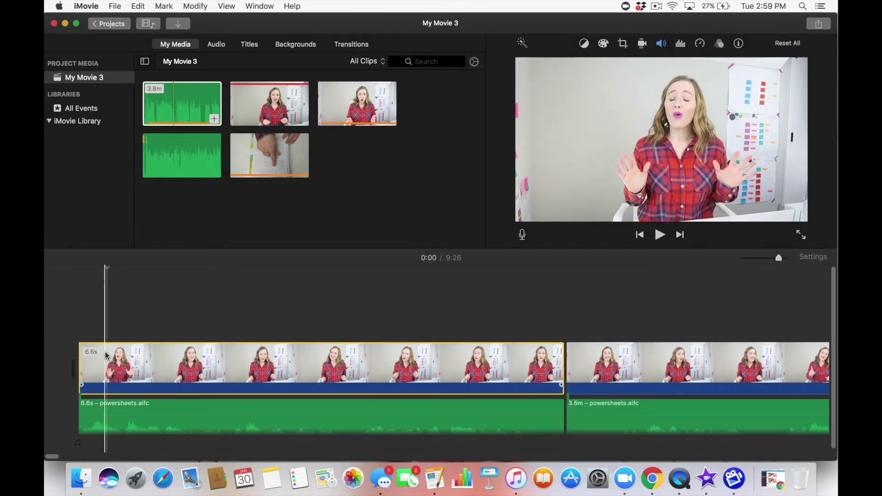
left_click(623, 44)
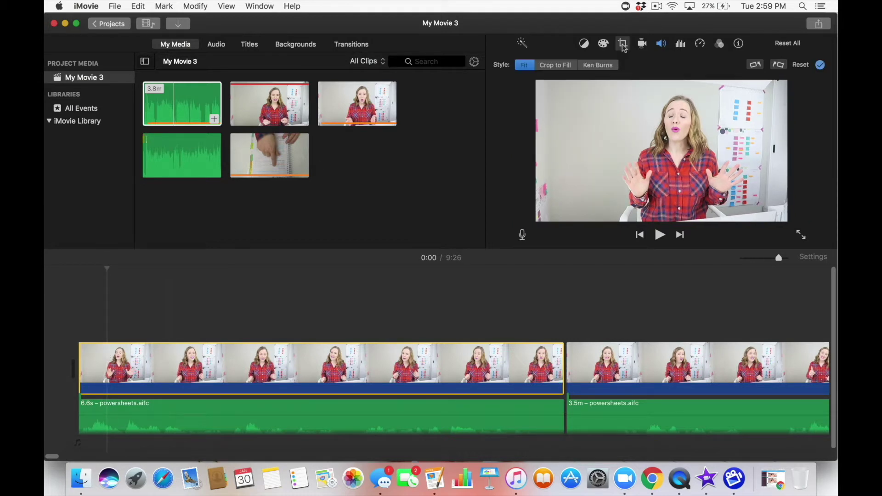
left_click(556, 66)
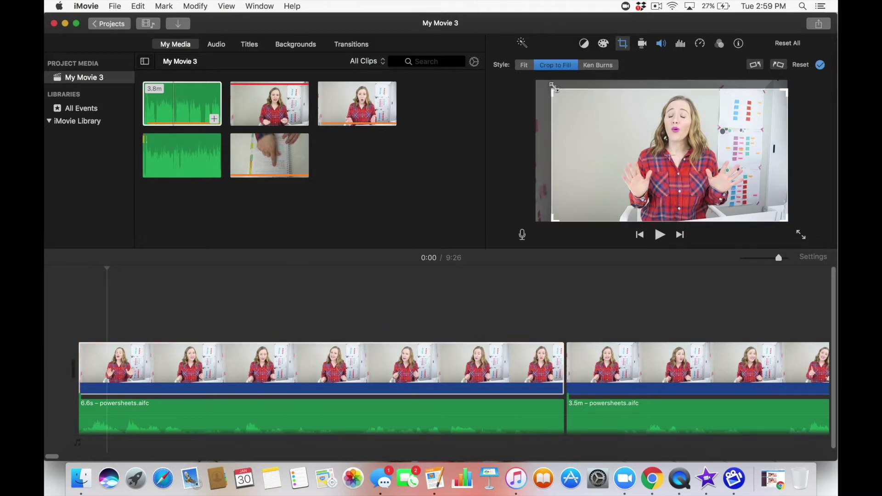
left_click_drag(538, 82, 580, 106)
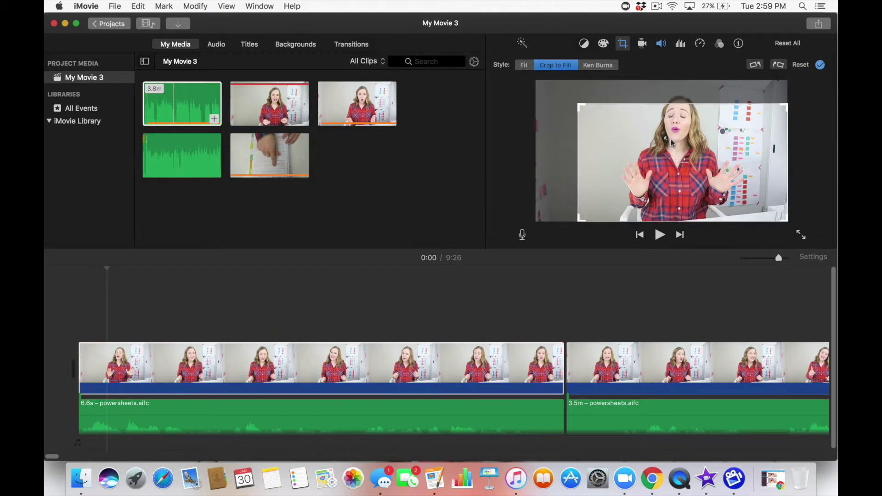
left_click_drag(672, 141, 662, 133)
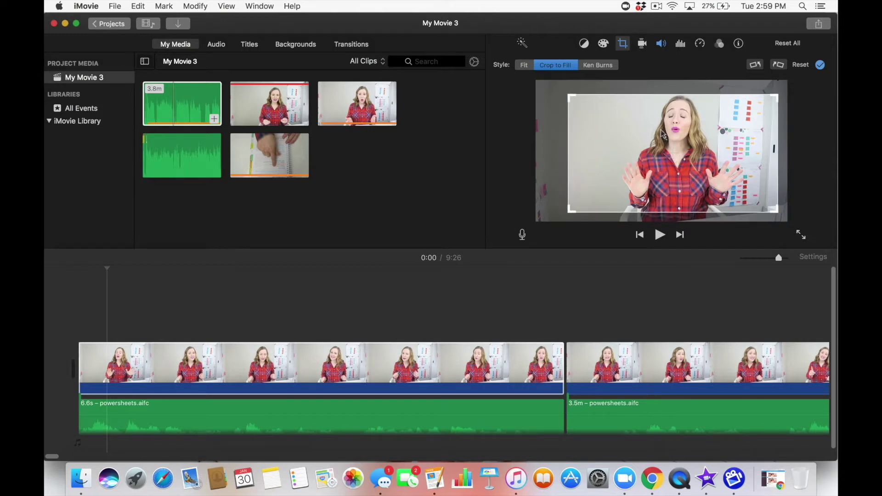
key("Return")
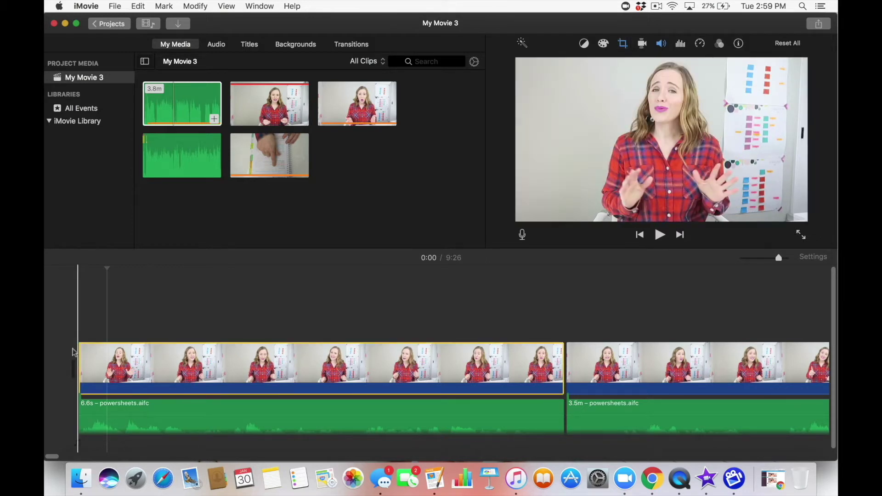
Step: Split a half-second piece off at about 0:07, leaving a 3.5-minute remainder
key("space")
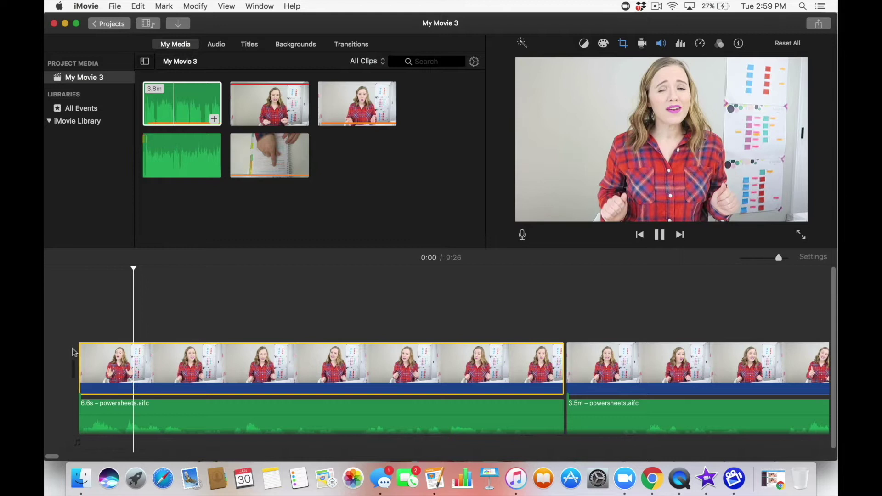
scroll(73, 352, "right", 2)
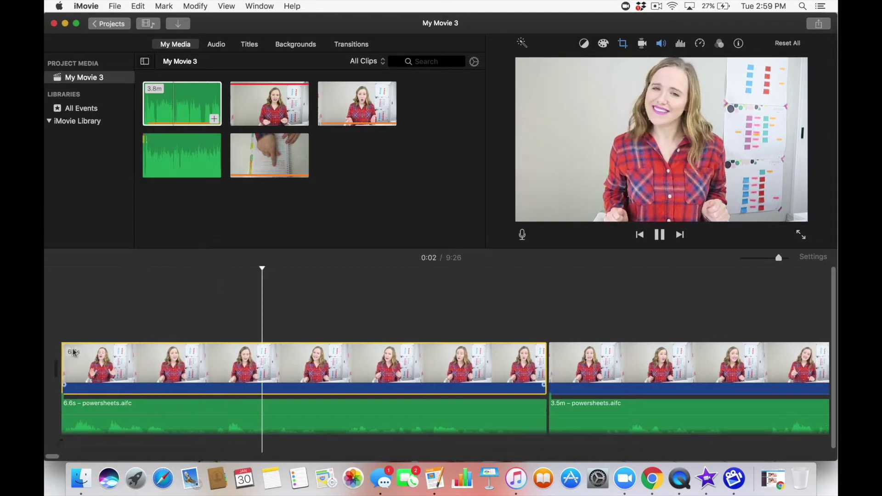
scroll(72, 351, "right", 3)
scroll(72, 353, "right", 2)
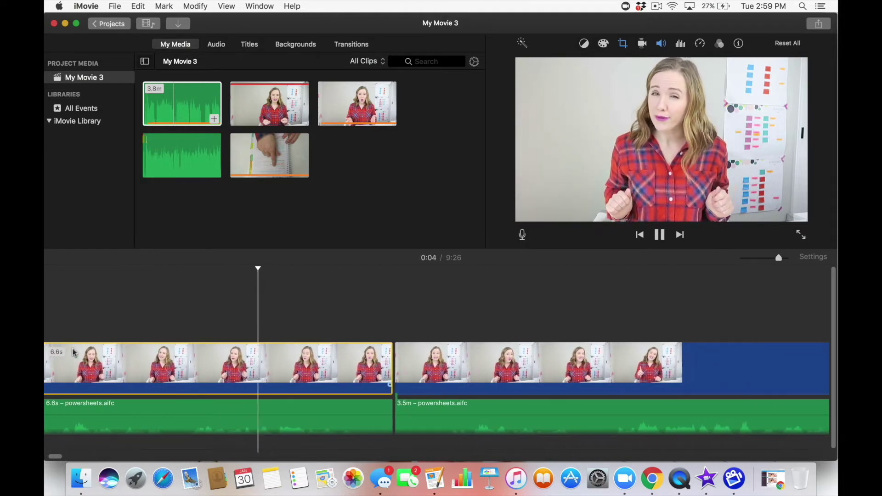
scroll(73, 352, "right", 2)
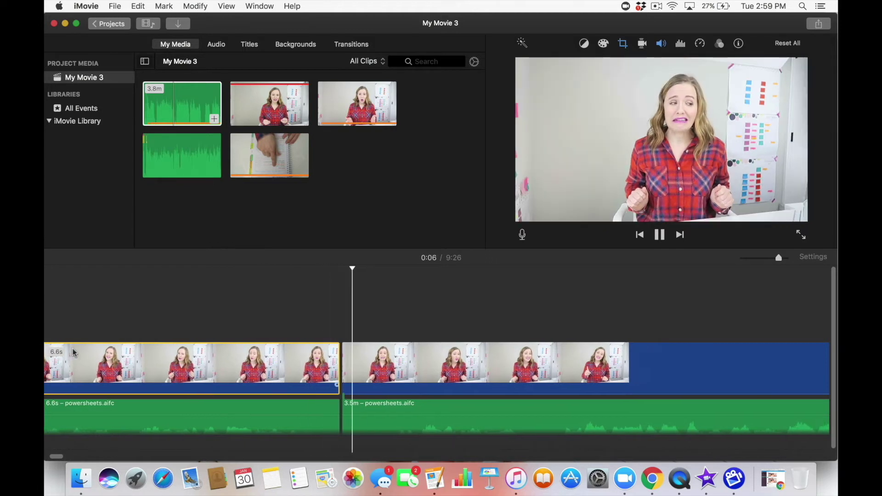
key("space")
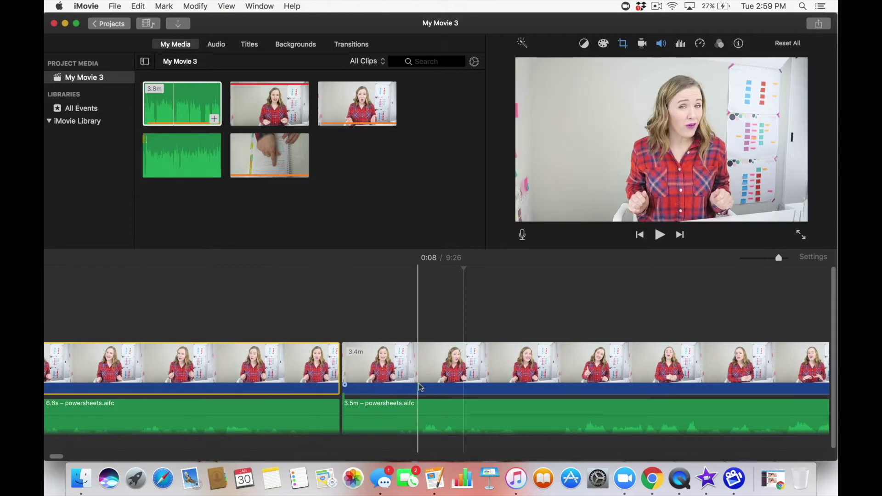
key("super+b")
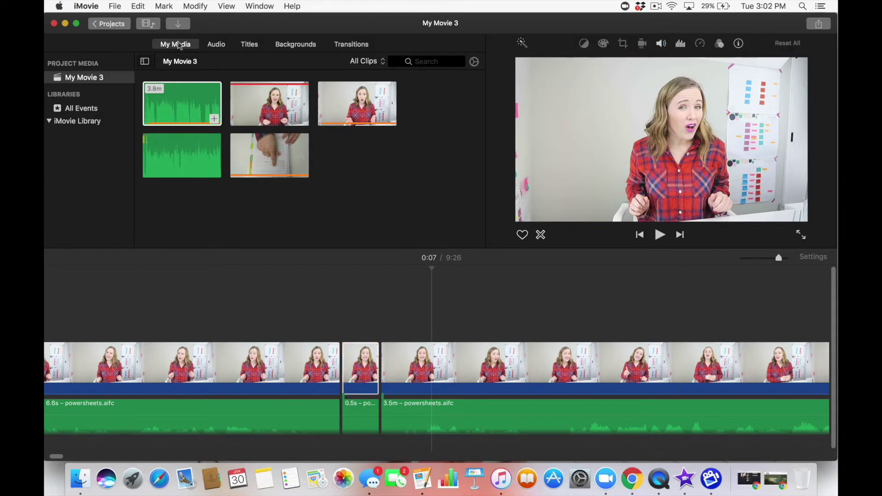
Step: Go from the sound effects library to the Titles browser and preview the Expand title
left_click(215, 47)
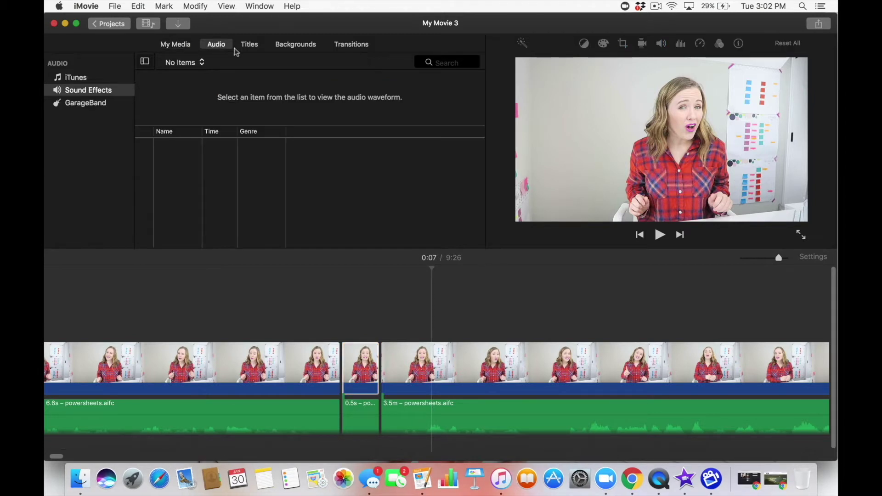
left_click(249, 47)
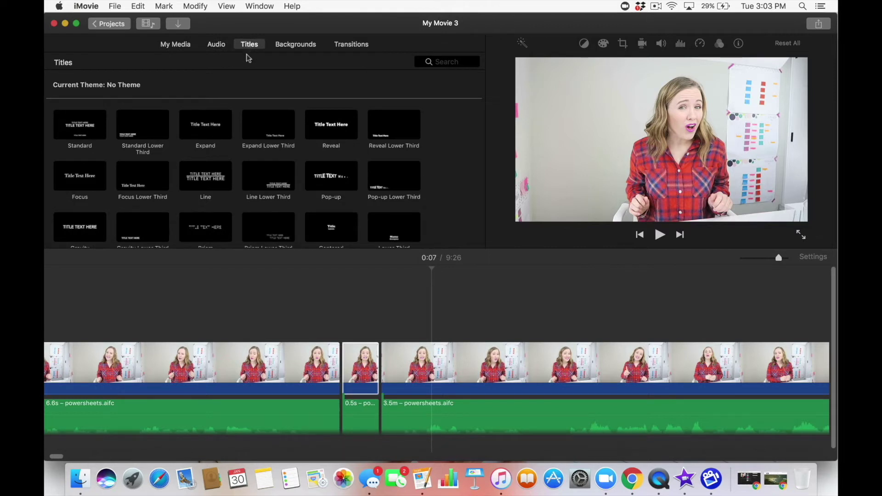
left_click(197, 130)
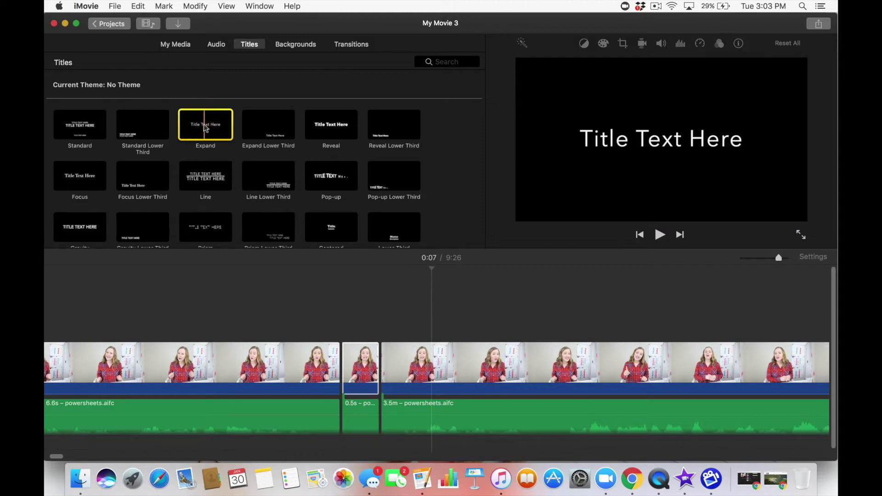
Step: Drop an Expand title over the 3.5-minute clip and select its placeholder text
mouse_move(195, 119)
left_mouse_down()
mouse_move(288, 197)
mouse_move(384, 308)
left_mouse_up()
left_click(397, 338)
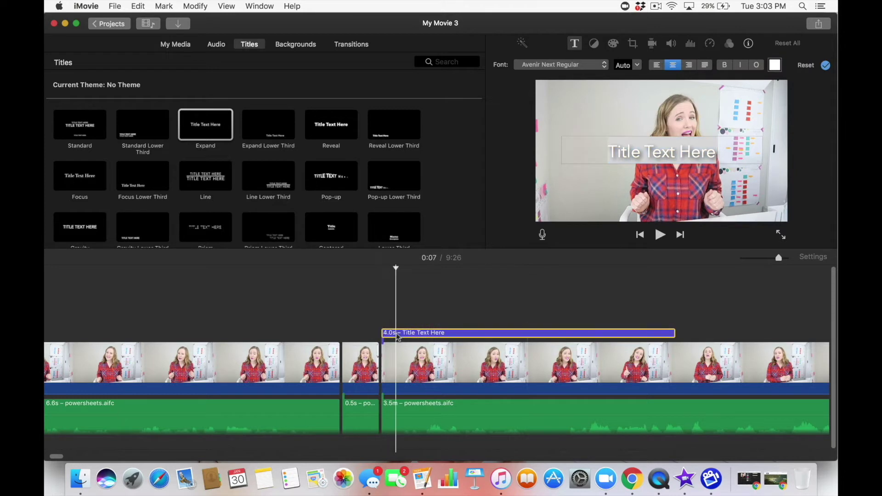
left_click(679, 155)
type("W")
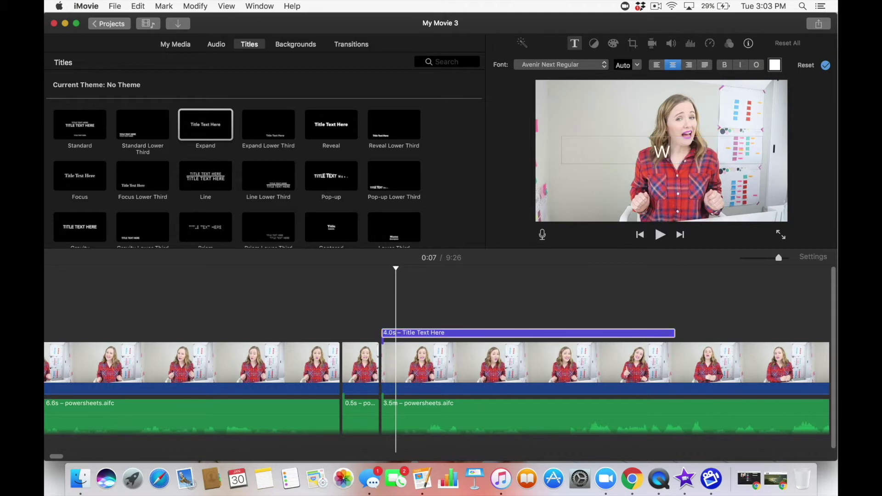
type("hat are your go")
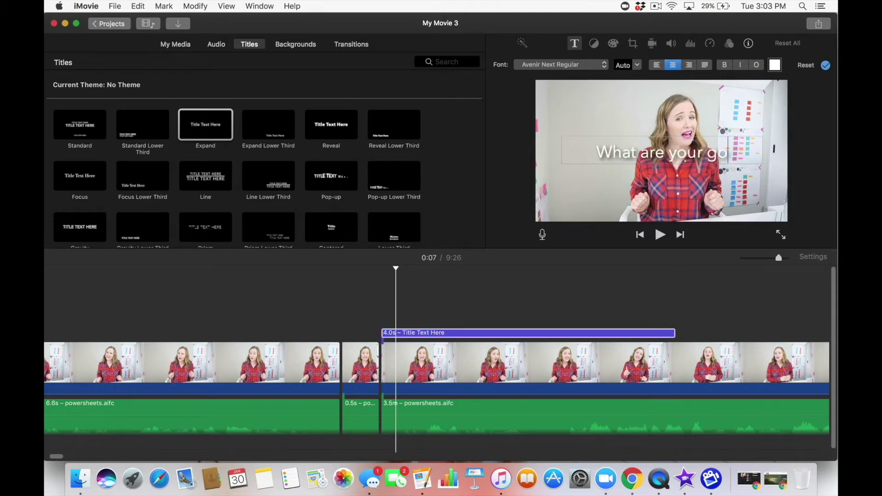
type("als?")
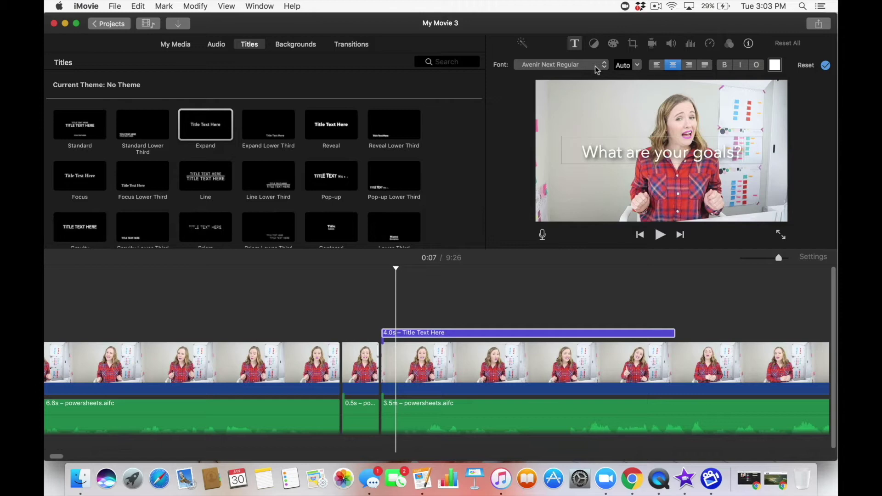
Step: Style the title in Avenir Next Heavy, left-aligned, leaving its colour unchanged
left_click(600, 65)
left_click(588, 45)
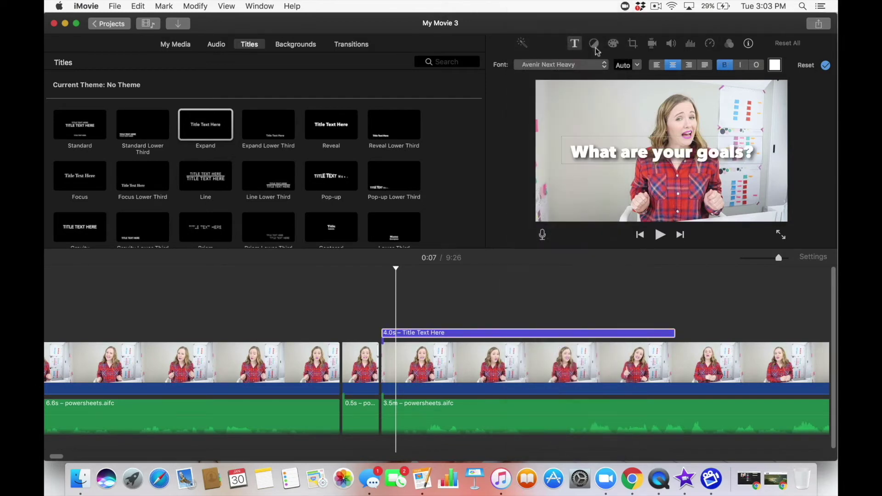
left_click(657, 66)
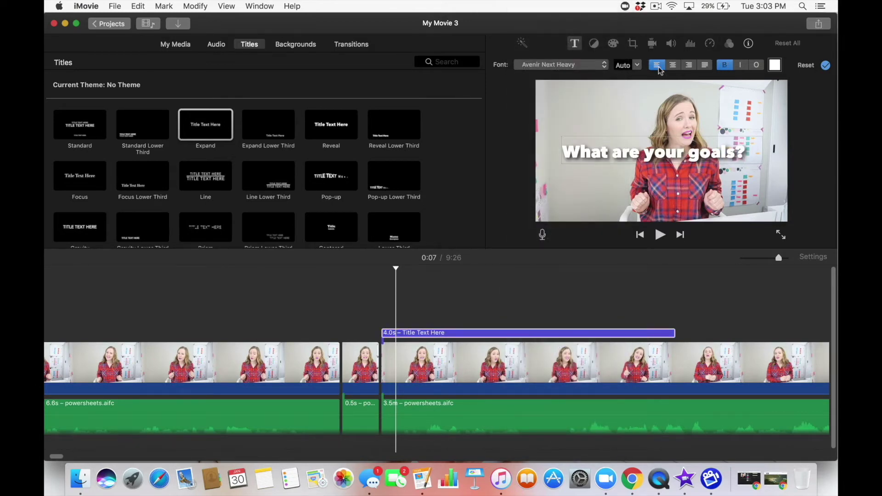
left_click(774, 65)
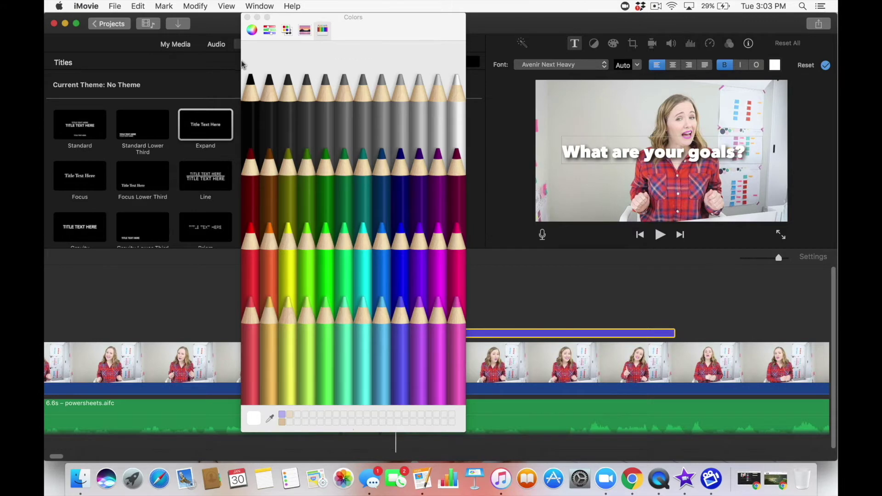
left_click(249, 17)
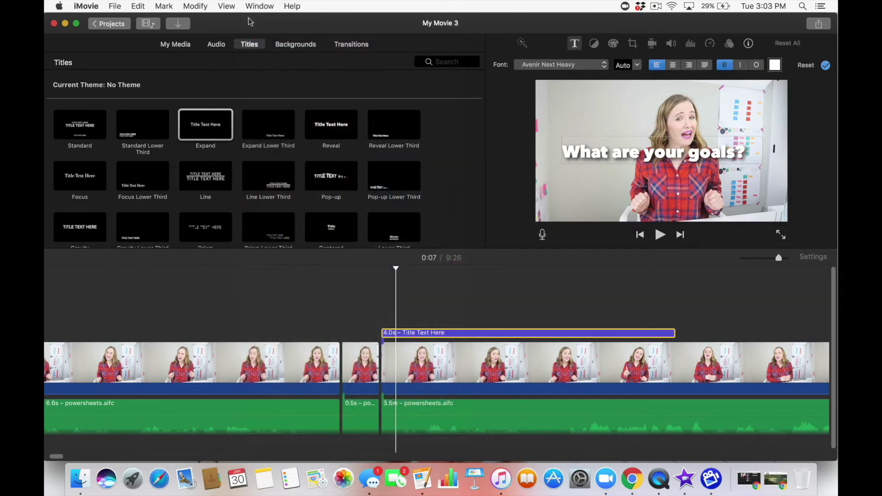
left_click(352, 309)
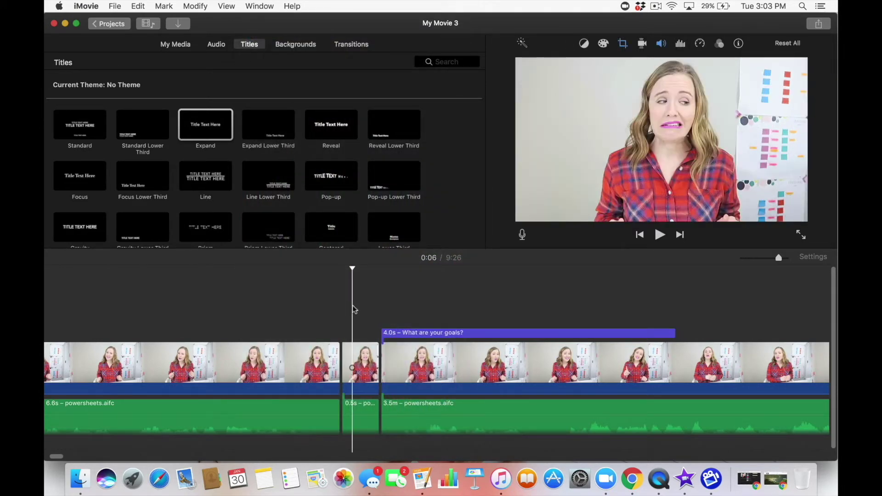
key("space")
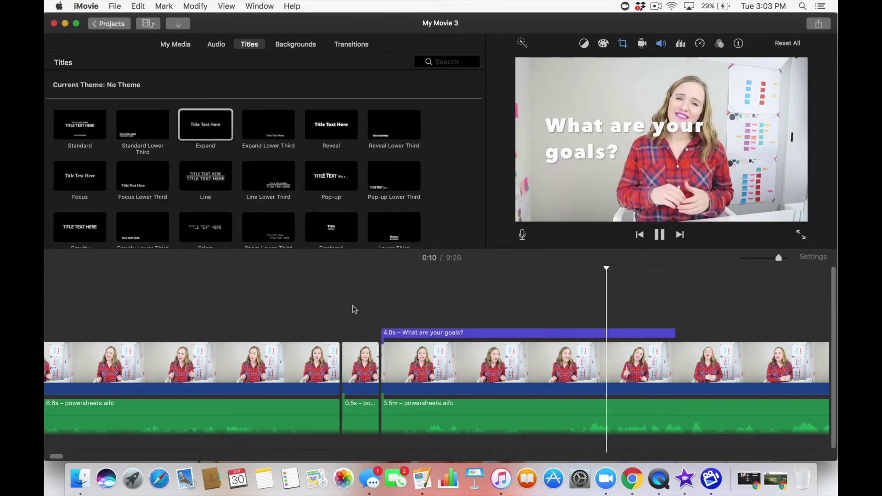
key("space")
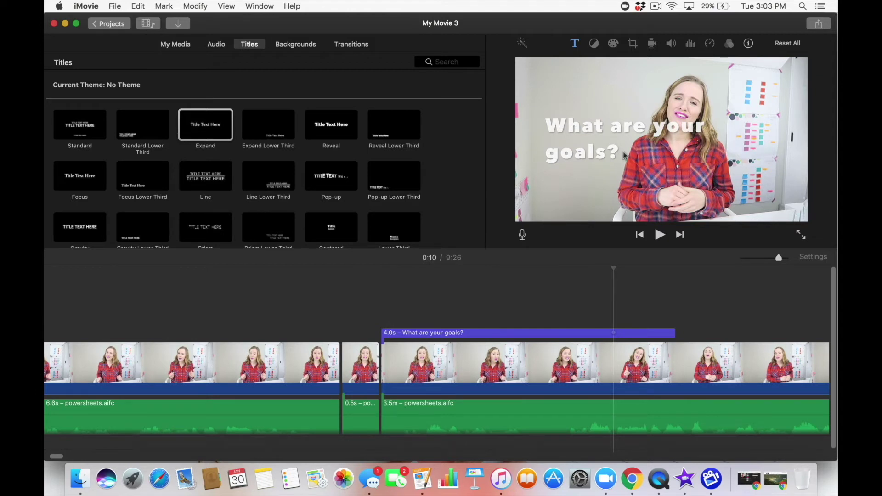
scroll(182, 171, "down", 1)
scroll(181, 171, "down", 2)
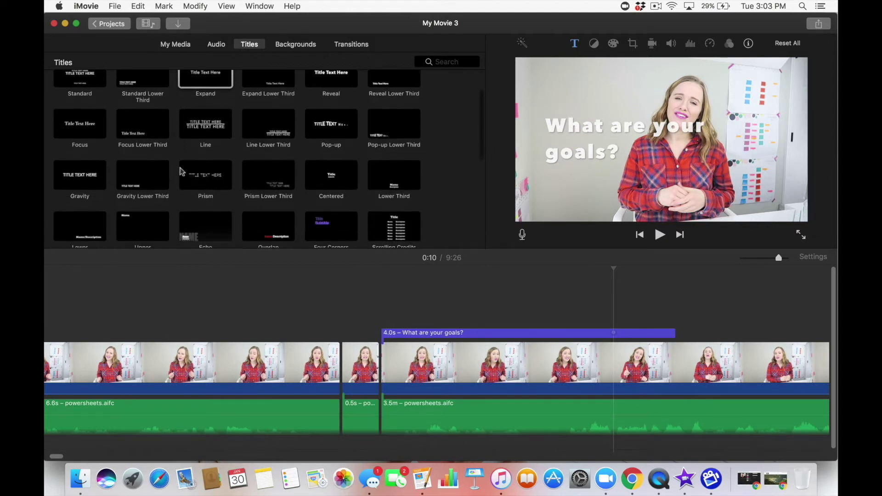
scroll(181, 171, "down", 2)
scroll(181, 171, "down", 2)
scroll(181, 171, "down", 1)
scroll(181, 171, "down", 1)
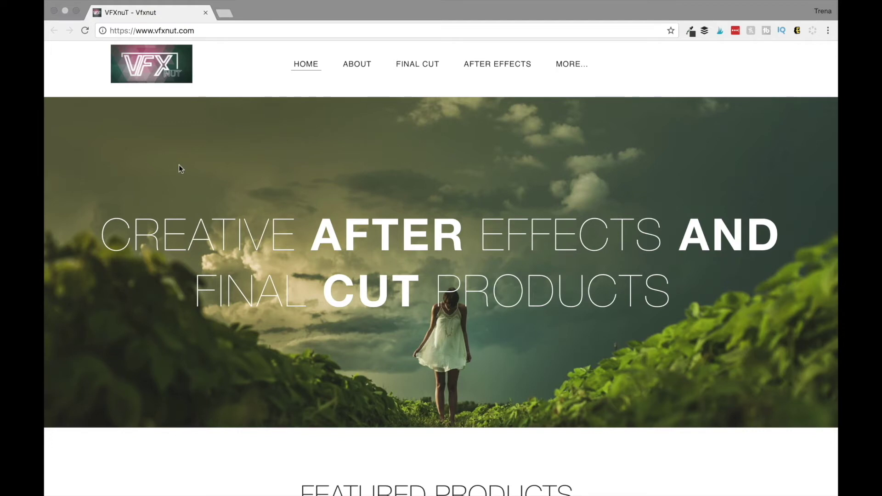
scroll(178, 166, "down", 1)
scroll(179, 166, "down", 3)
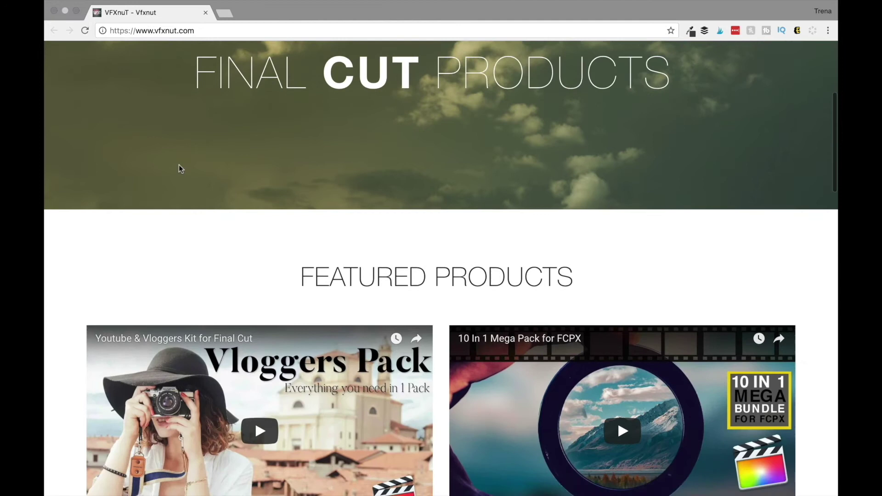
scroll(179, 168, "down", 3)
scroll(617, 240, "down", 1)
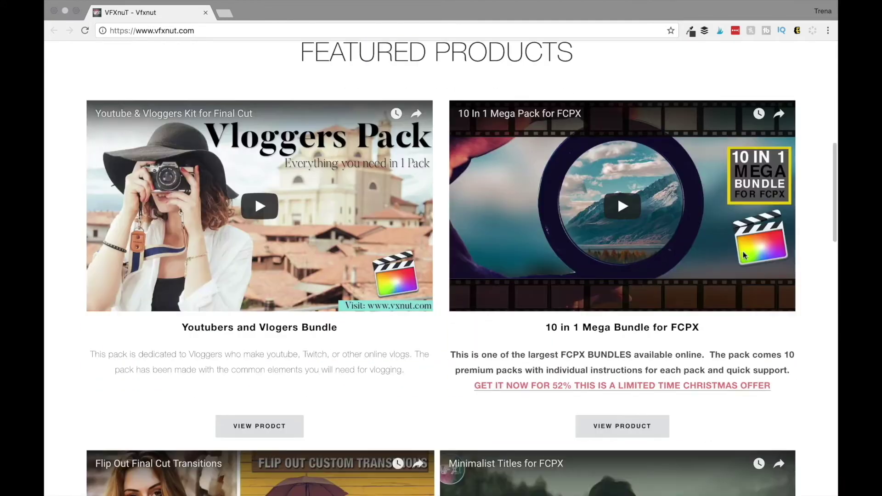
Step: Open VFXnuT's $45 10 in 1 Mega Pack page and play its promo video muted
left_click(612, 426)
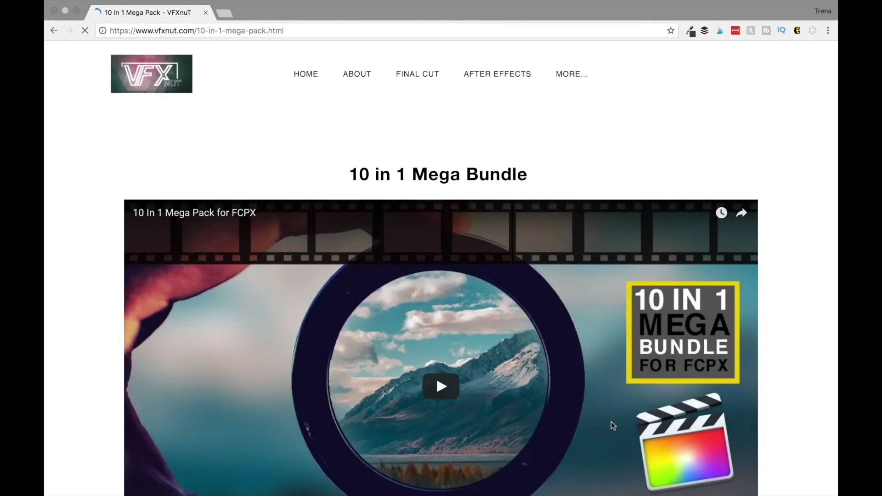
scroll(612, 423, "down", 2)
scroll(611, 423, "down", 3)
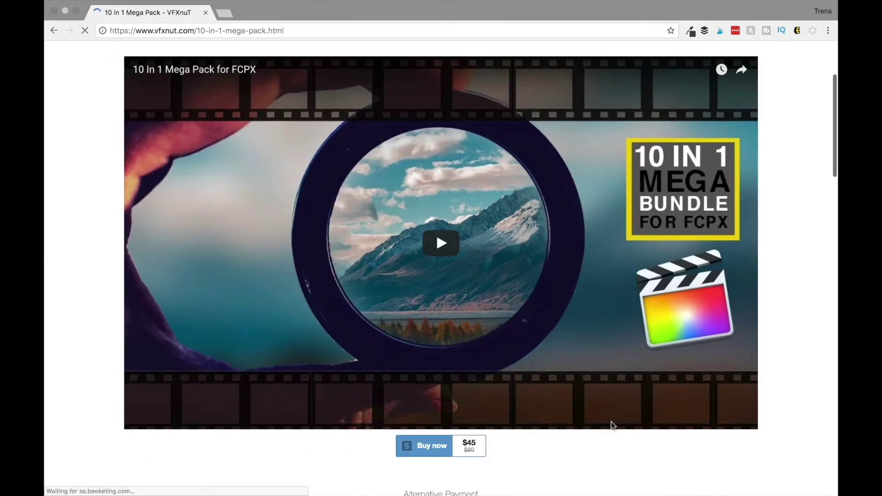
left_click(441, 248)
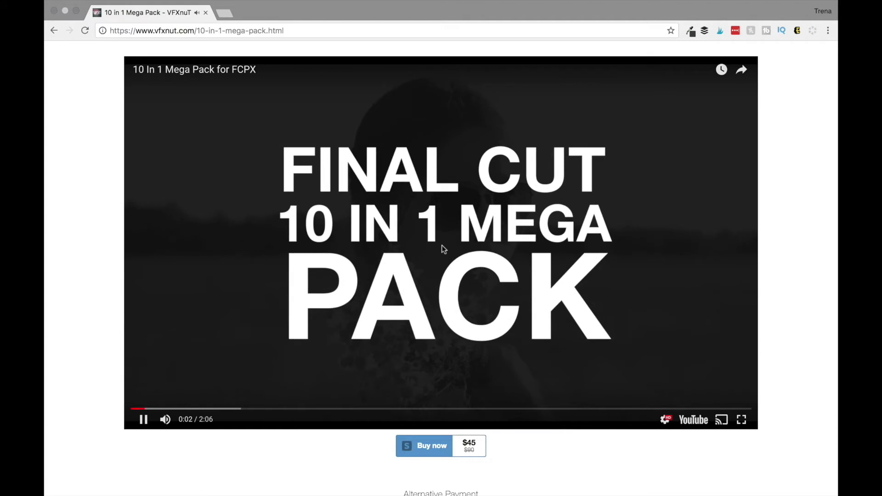
key("m")
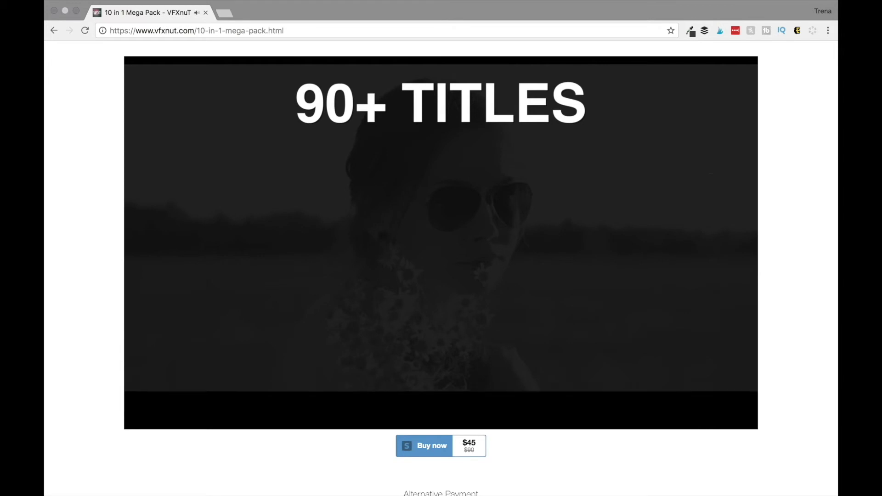
Step: Switch back to the iMovie project and show the Sound Effects library
left_click(77, 12)
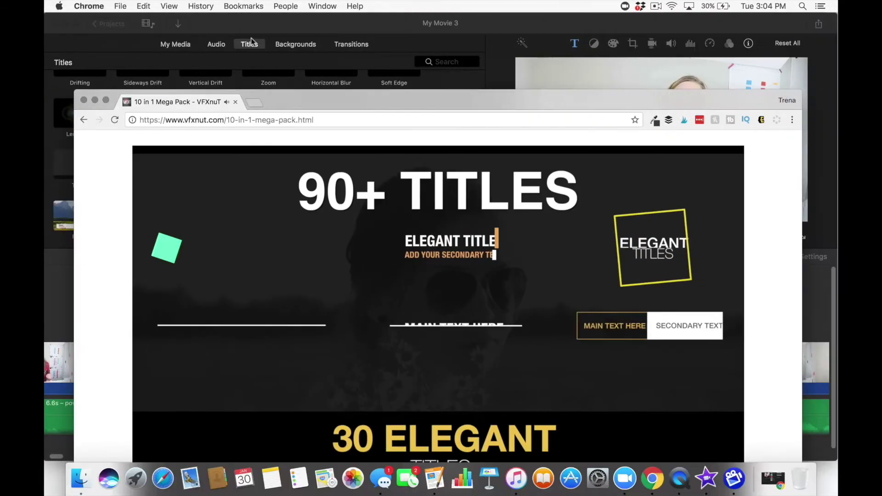
left_click(250, 32)
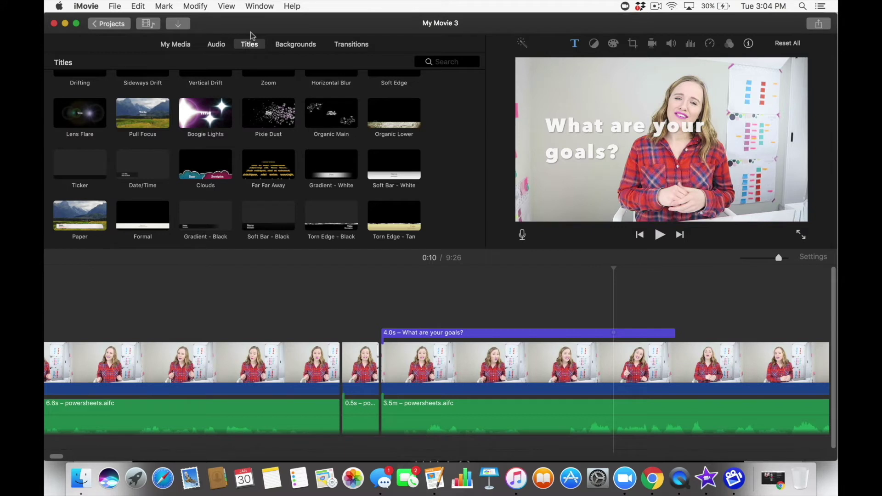
left_click(222, 45)
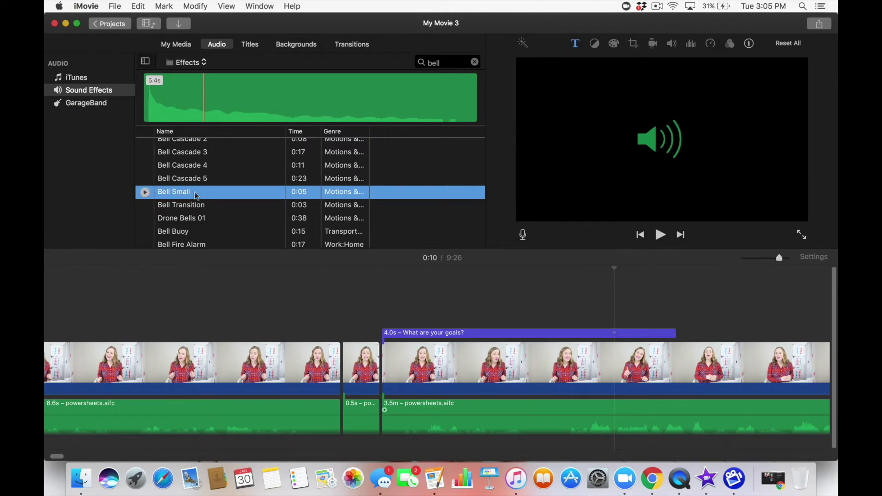
Step: Place Bell Small under the 'What are your goals?' title and preview the movie with it
left_click_drag(196, 195, 383, 293)
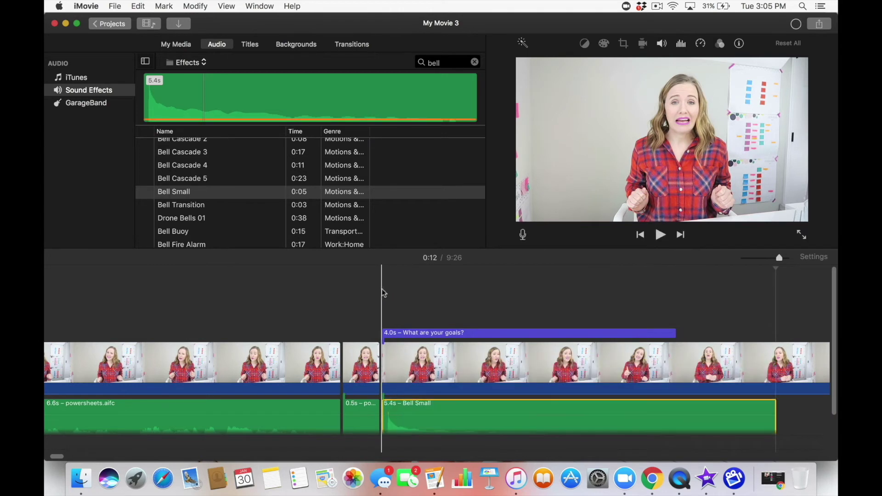
key("space")
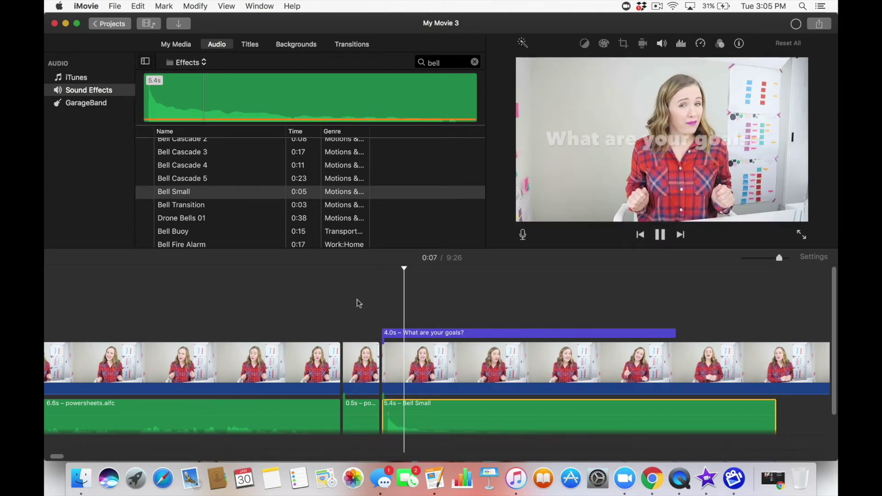
key("space")
scroll(358, 310, "down", 2)
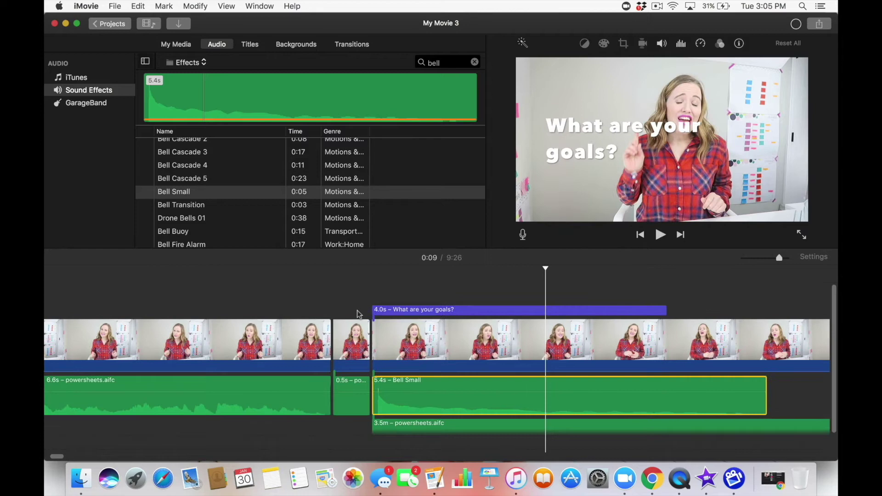
scroll(365, 372, "down", 2)
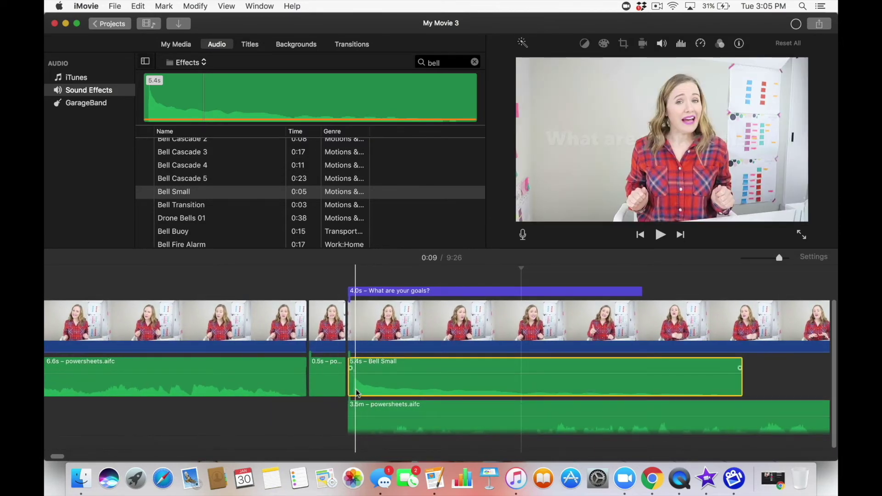
scroll(357, 393, "down", 1)
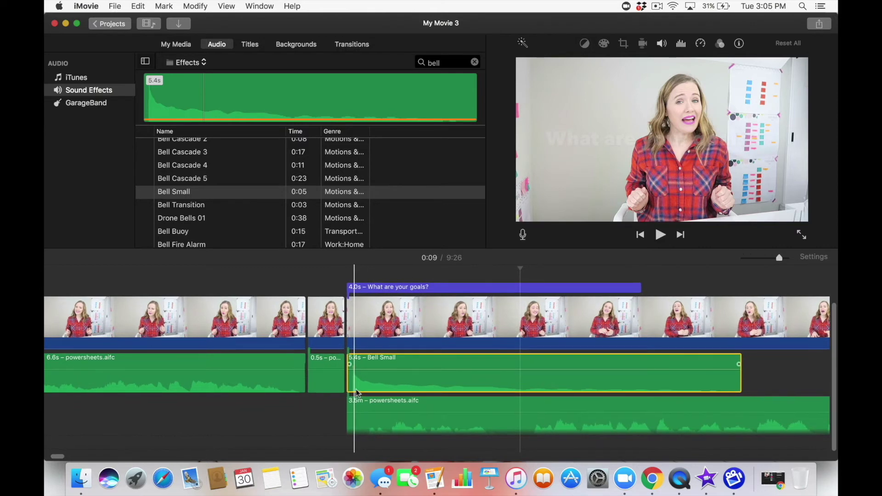
key("space")
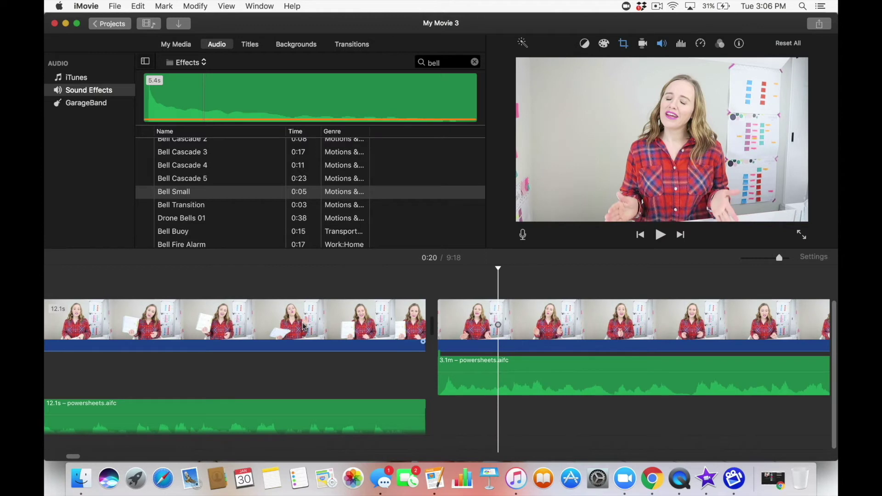
Step: Try a Cross Dissolve between the first two clips, preview it, then undo it
left_click(357, 47)
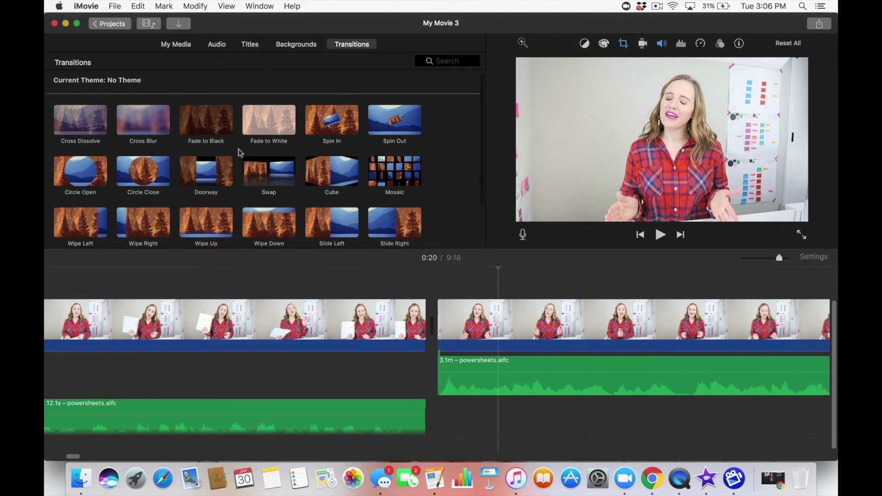
scroll(228, 146, "down", 2)
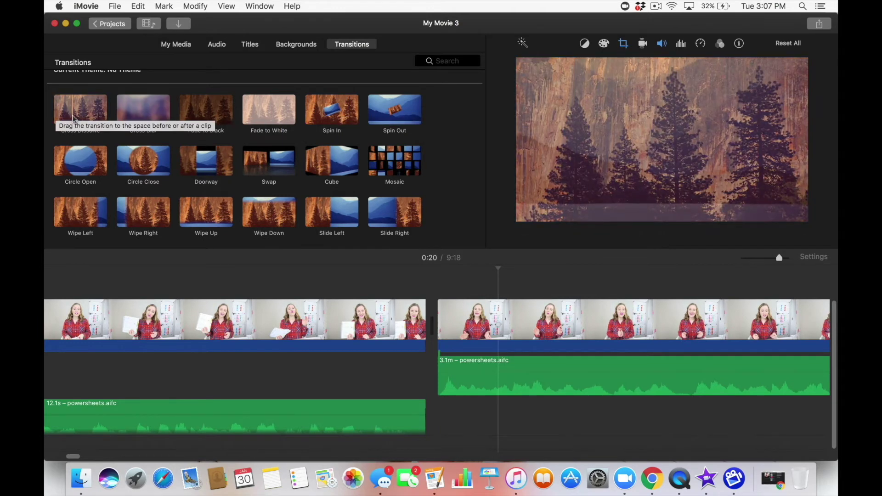
mouse_move(75, 118)
left_mouse_down()
mouse_move(423, 311)
mouse_move(394, 321)
left_mouse_up()
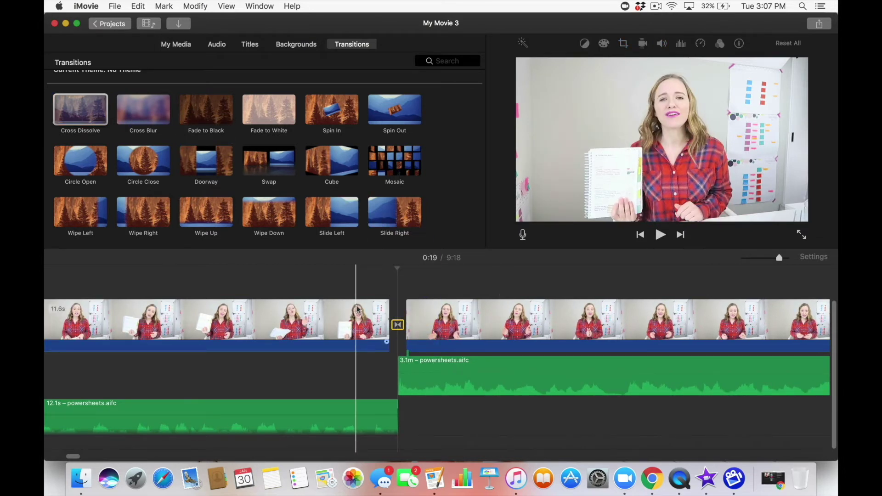
key("space")
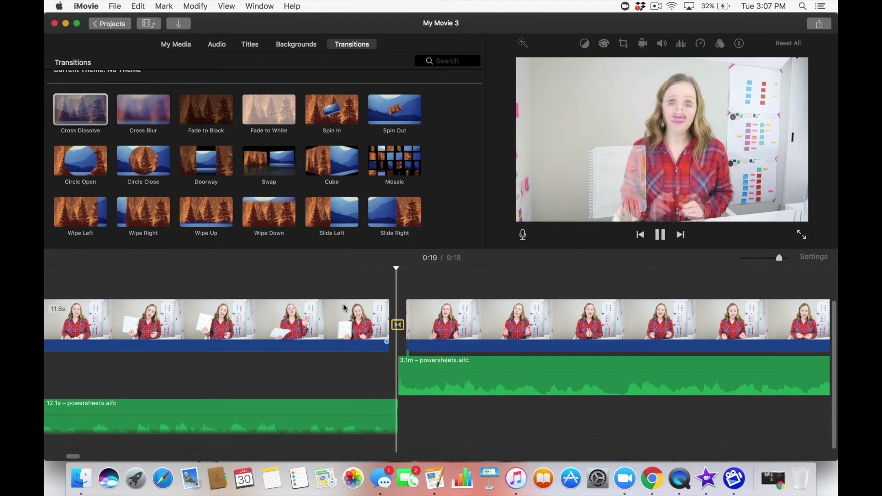
key("space")
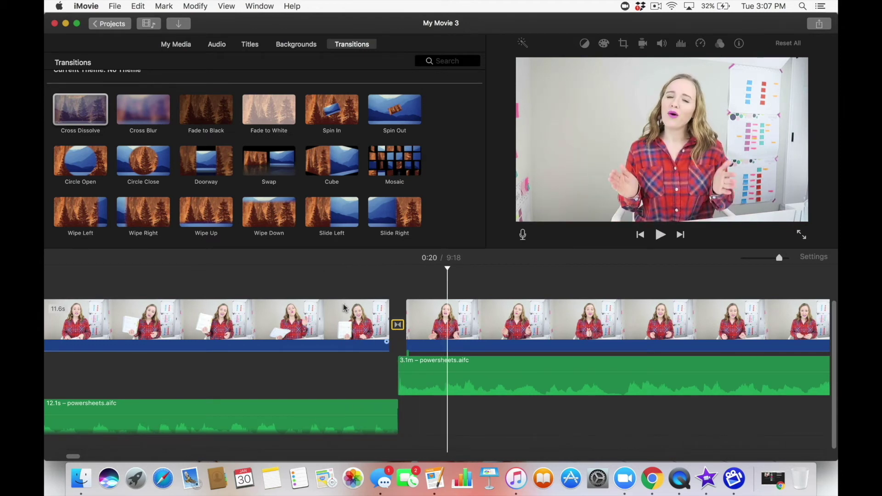
left_click(398, 325)
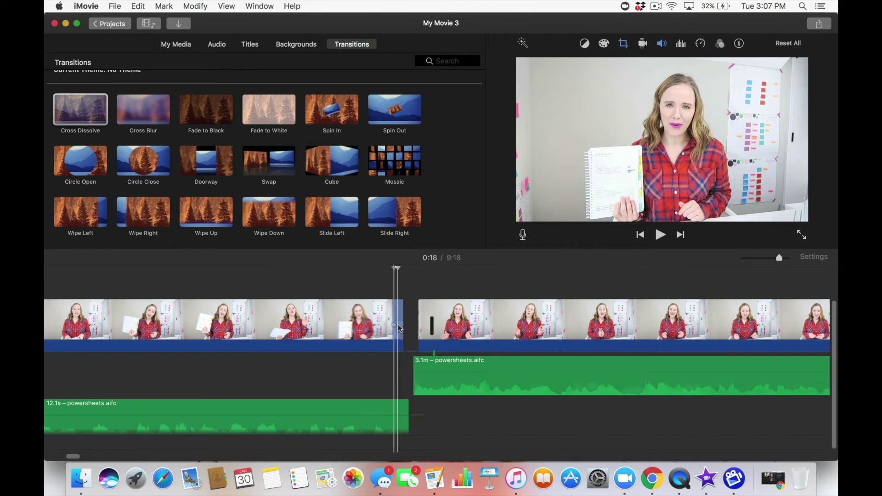
key("super+z")
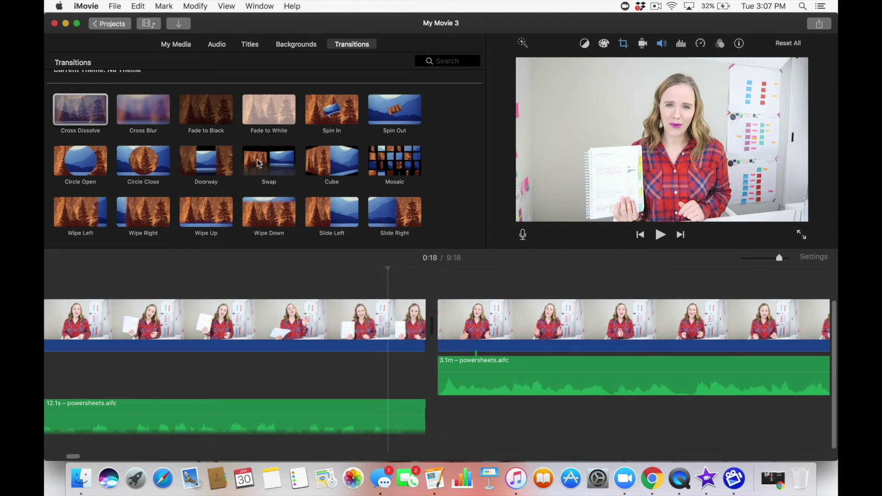
scroll(259, 162, "down", 2)
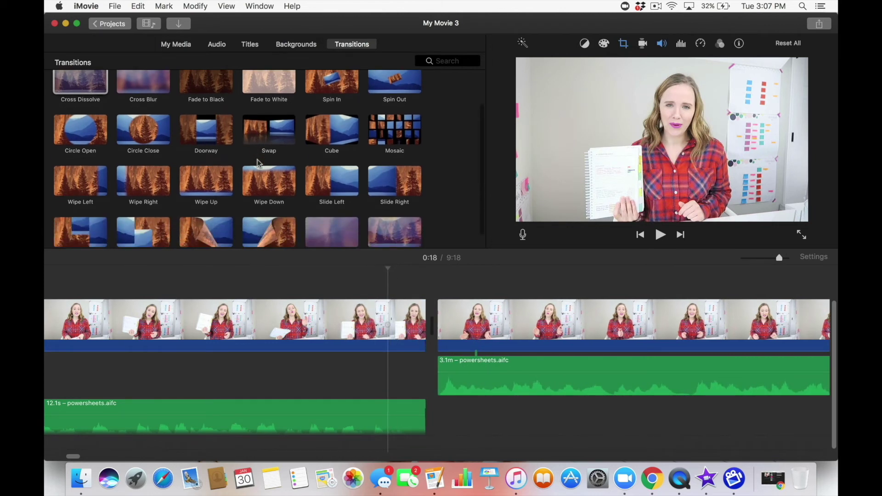
Step: Try and remove Wipe Right, then add and preview Puzzle Right between the clips
left_click_drag(157, 181, 398, 324)
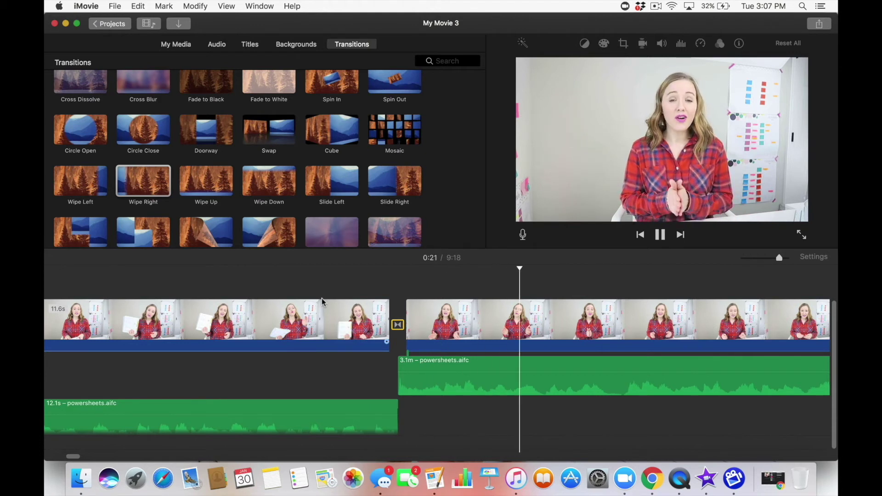
key("space")
scroll(341, 220, "down", 2)
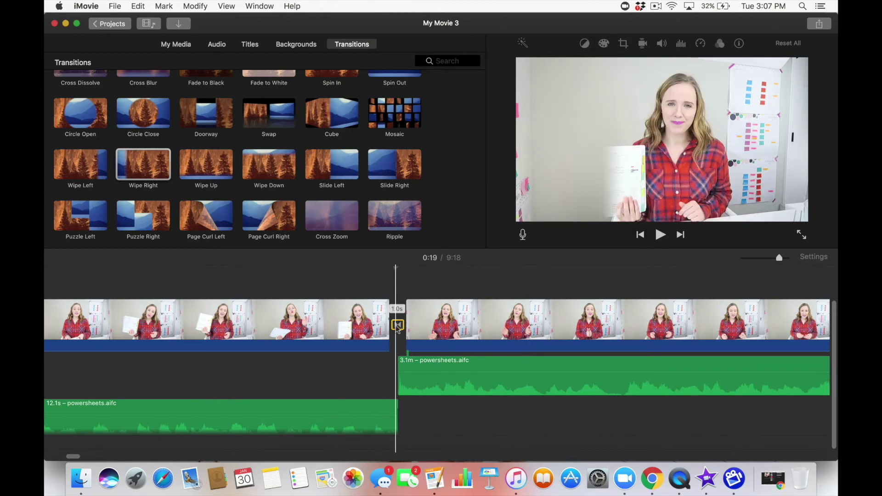
key("Delete")
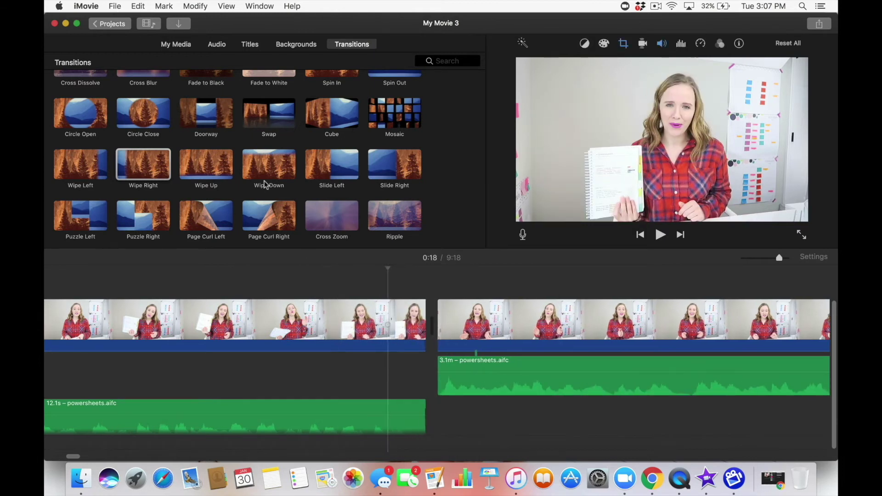
left_click_drag(154, 216, 397, 317)
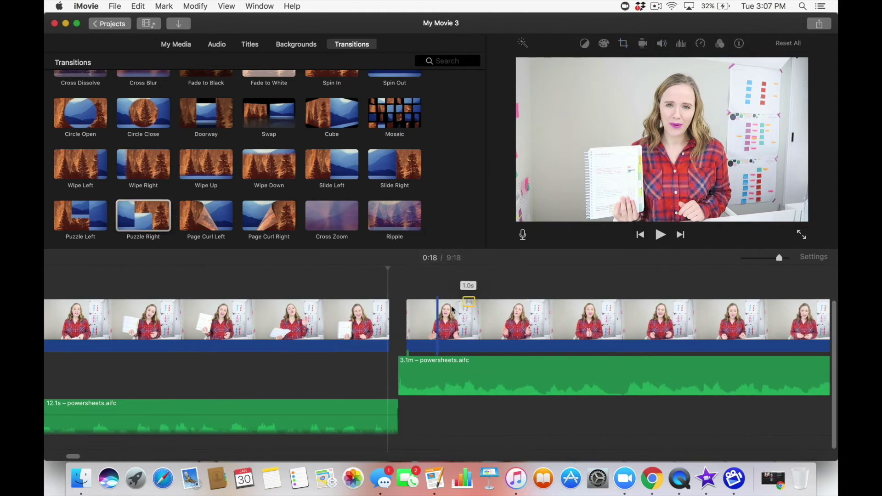
key("space")
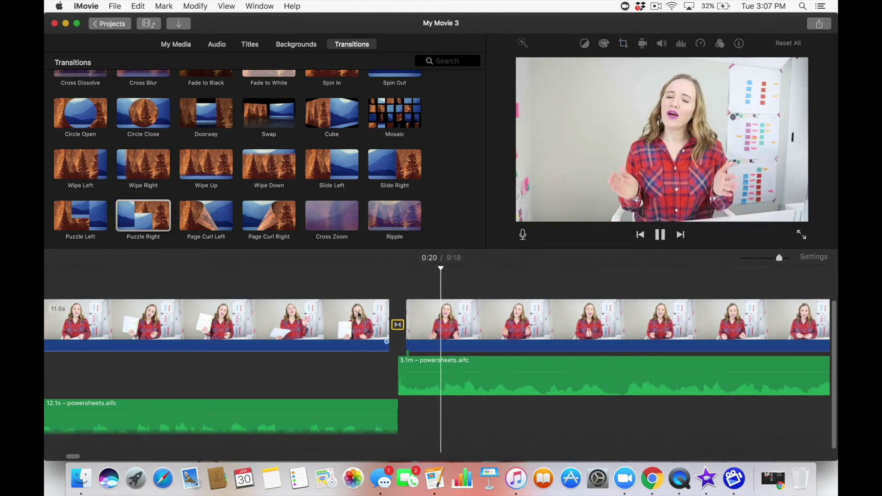
key("space")
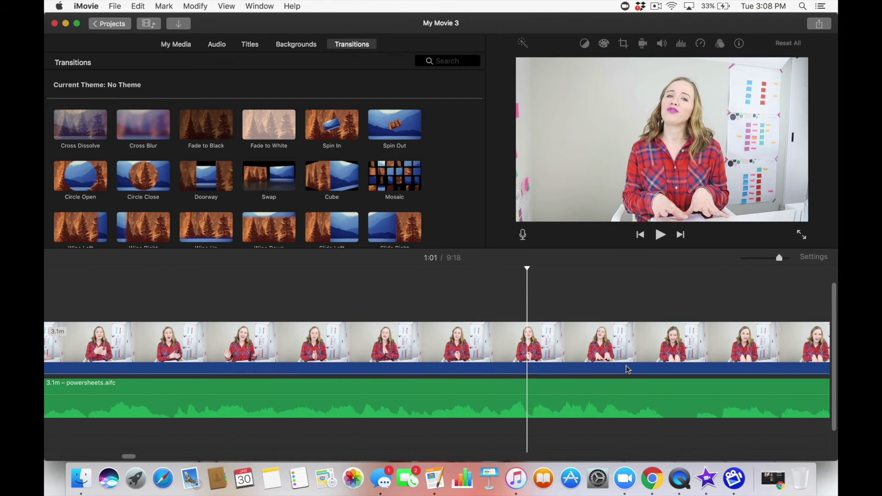
scroll(625, 370, "right", 2)
Step: Split the talking clip and its audio at 1:10
left_click(506, 345)
key("super+b")
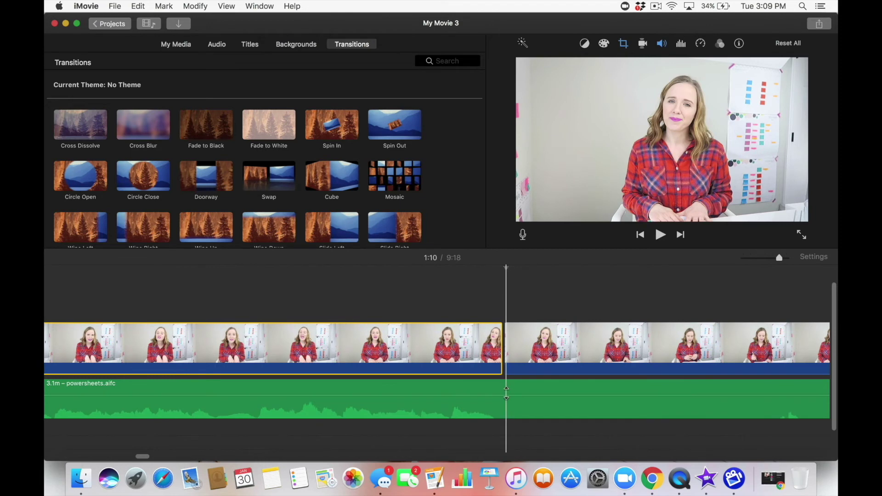
left_click(506, 392)
key("super+b")
Step: Zoom out and move the notebook clip in after the 51.5-second piece
key("super+minus")
key("super+minus")
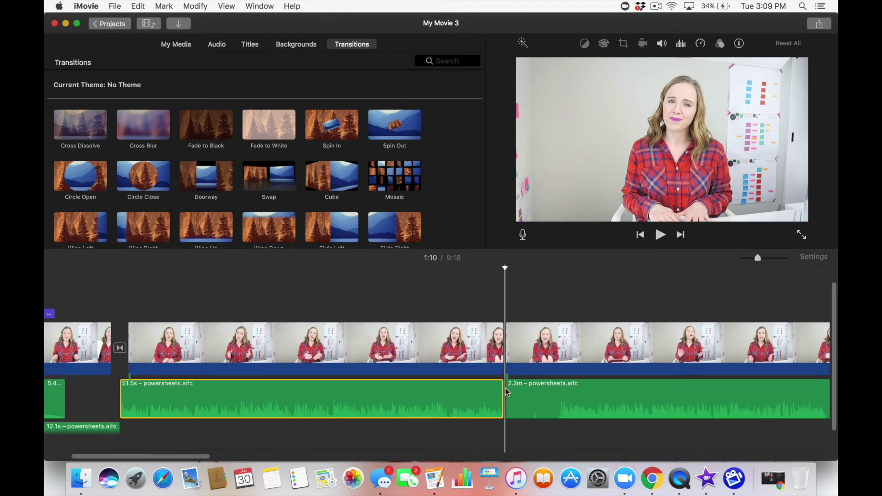
key("super+minus")
key("super+minus")
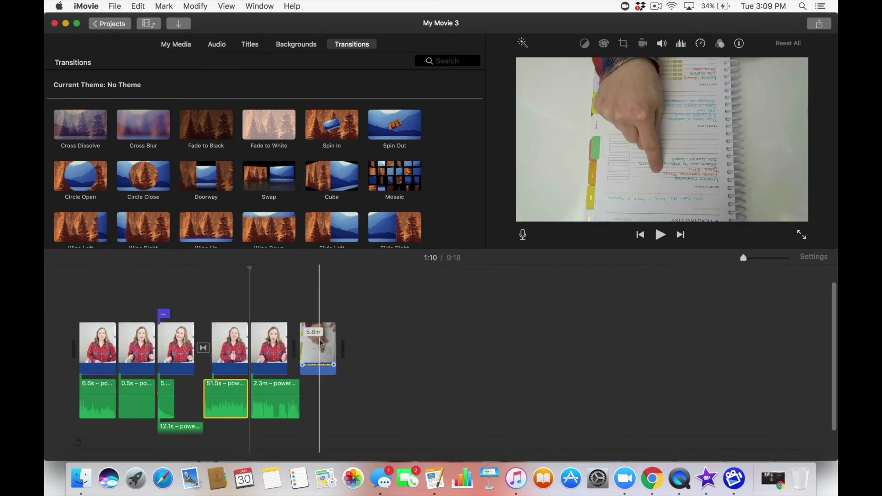
left_click_drag(319, 343, 256, 339)
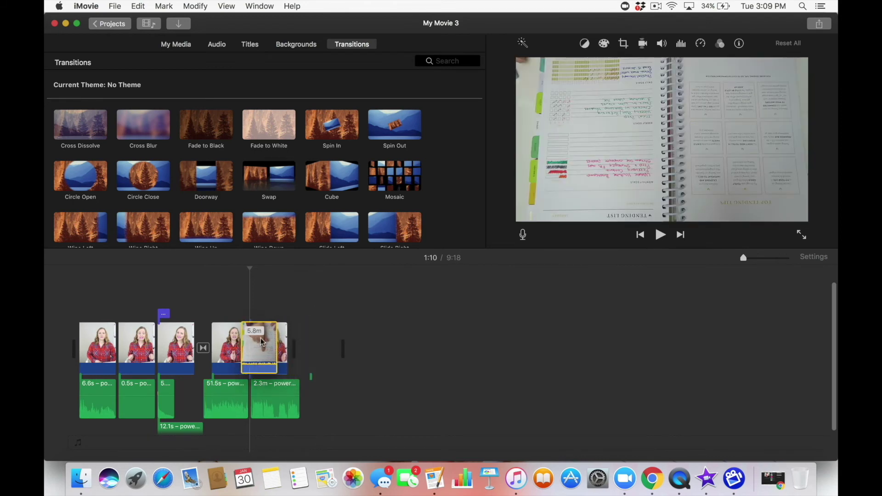
Step: Rotate the notebook clip clockwise with the Crop controls until the planner page is upright
left_click(277, 347)
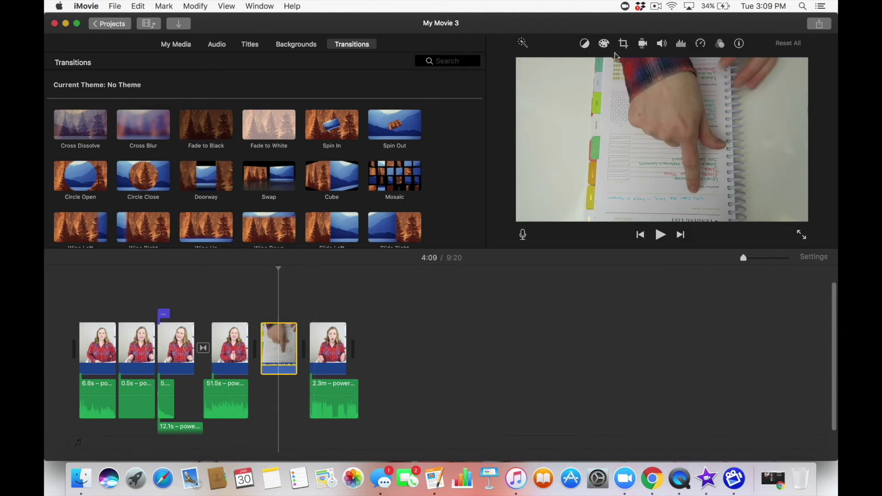
left_click(623, 44)
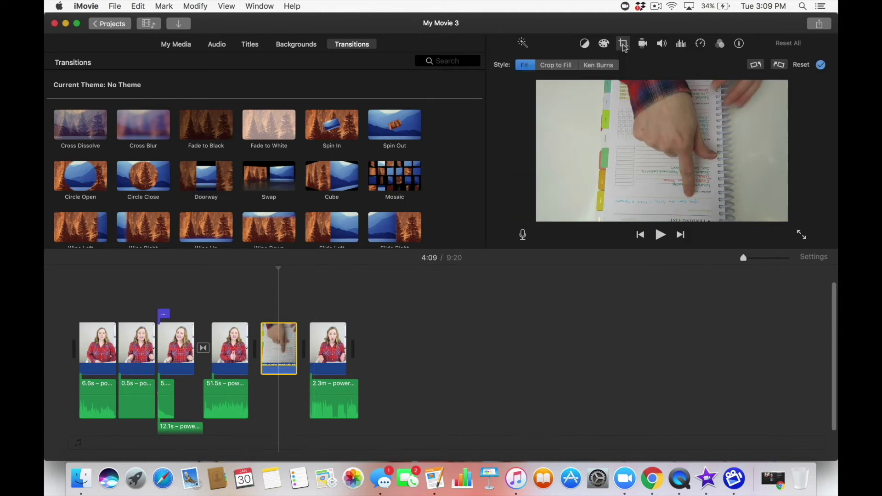
left_click(780, 66)
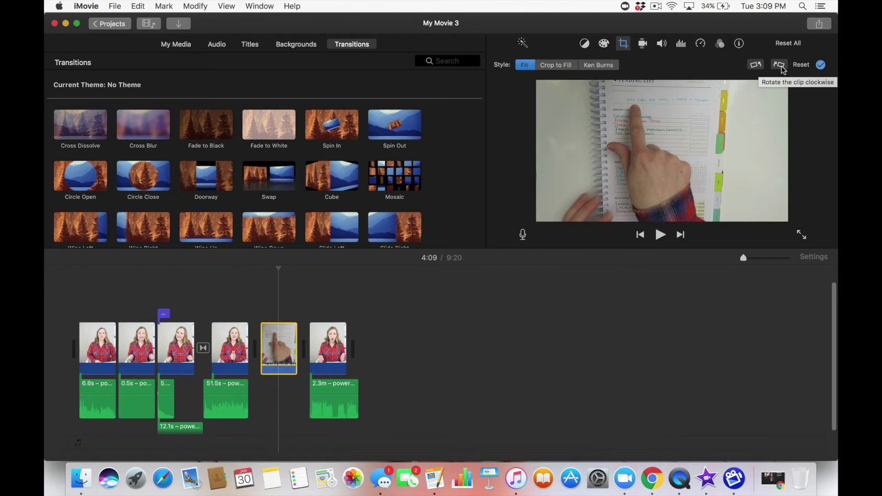
Step: Add the 6.0-minute Powersheetsfeb audio from My Media beneath the notebook clip
left_click(176, 44)
left_click(241, 154)
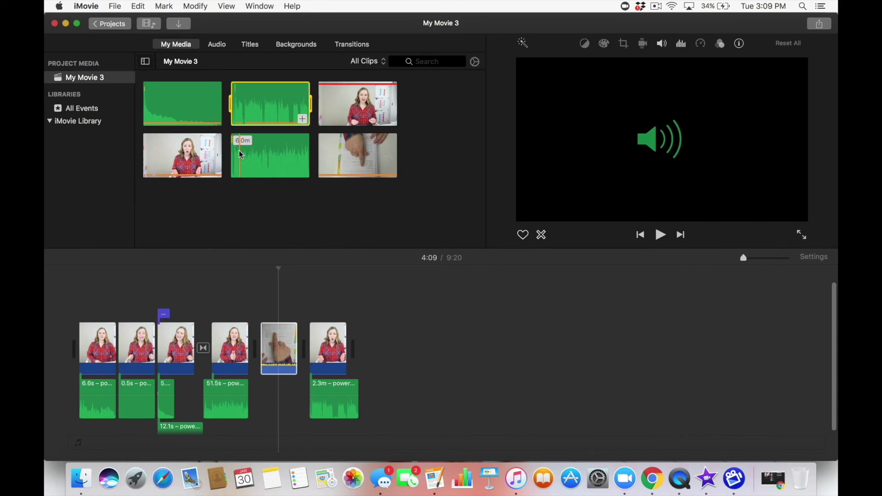
mouse_move(239, 154)
left_mouse_down()
mouse_move(272, 360)
mouse_move(260, 402)
left_mouse_up()
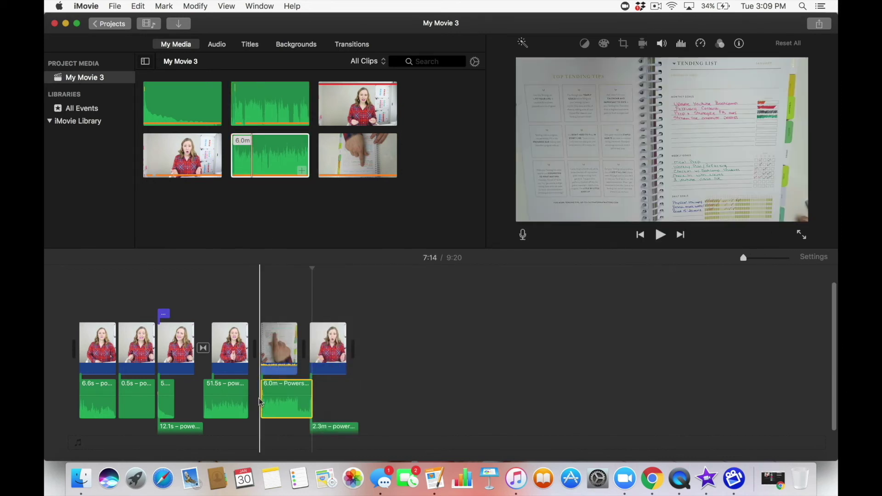
Step: Split off and delete the audio's start, then slide the rest right to sync
key("super+equal")
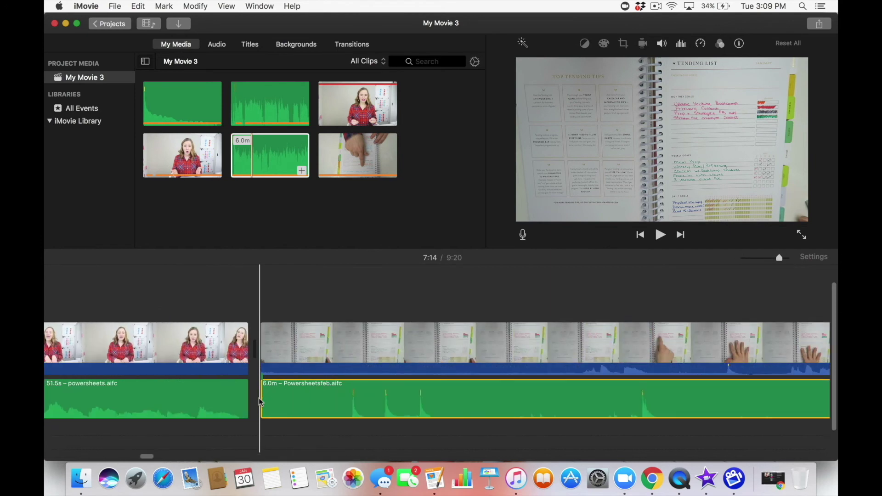
scroll(260, 401, "right", 3)
key("space")
key("space")
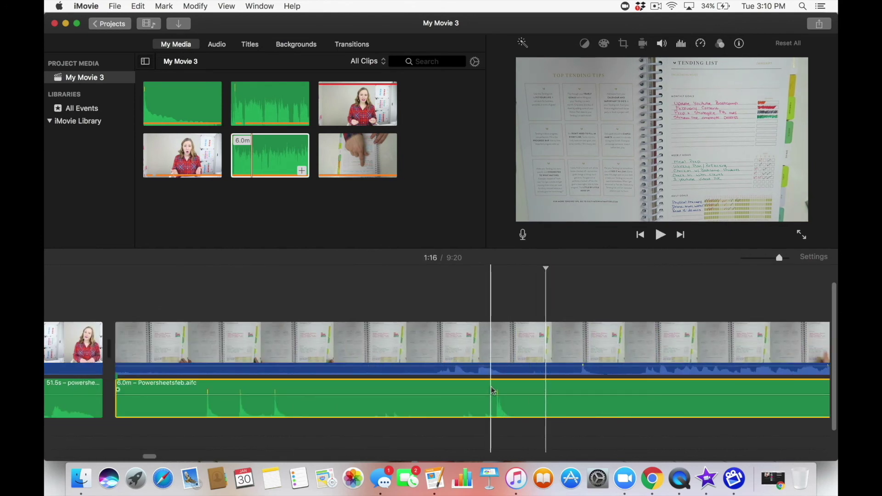
left_click(492, 391)
key("cmd+b")
left_click(471, 393)
key("Delete")
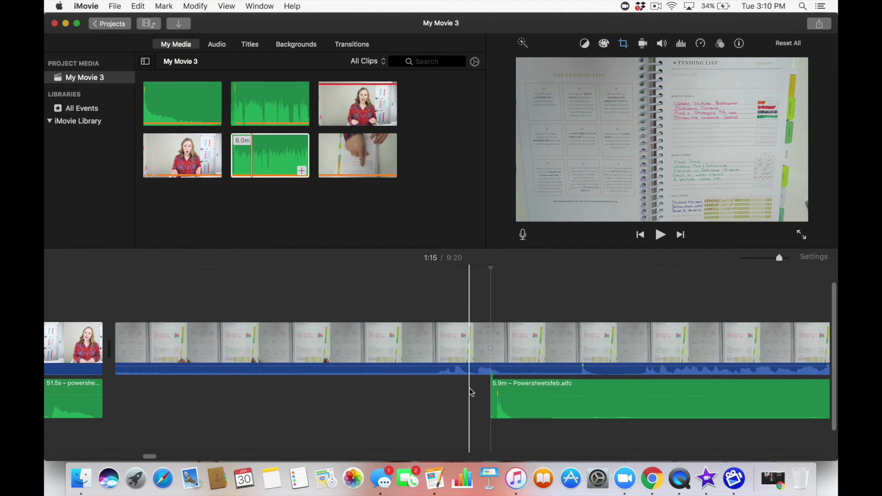
left_click_drag(522, 393, 601, 394)
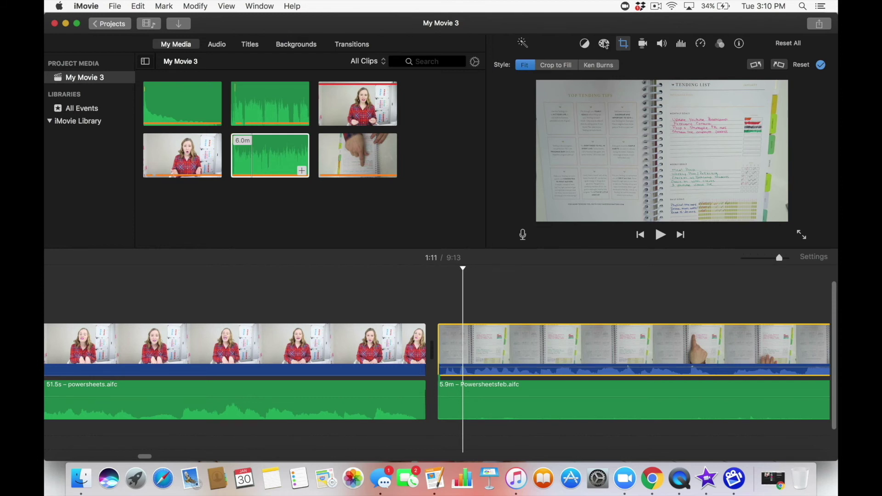
Step: Raise the notebook clip's highlight brightness and nudge its saturation up with Color Correction
left_click(605, 44)
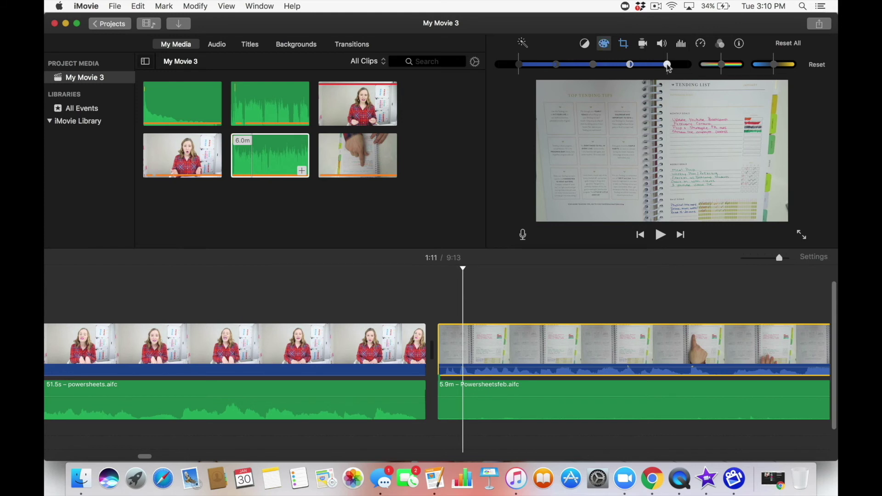
left_click_drag(666, 64, 677, 63)
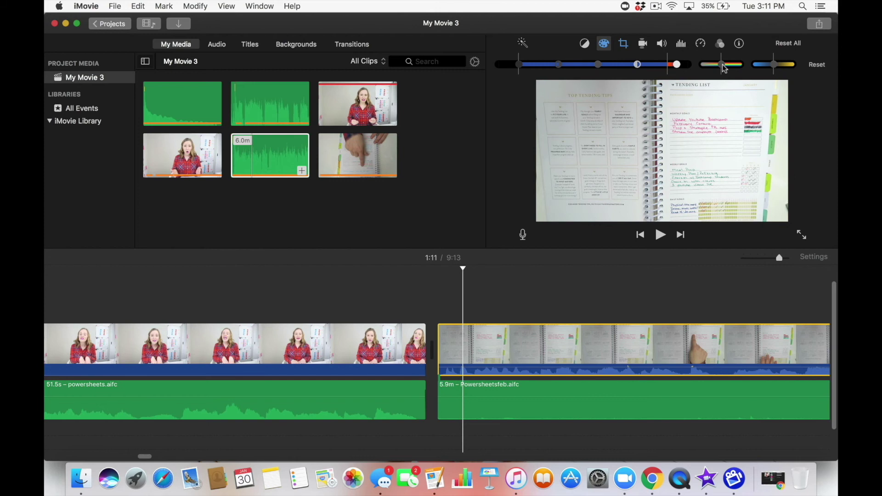
left_click_drag(724, 66, 730, 67)
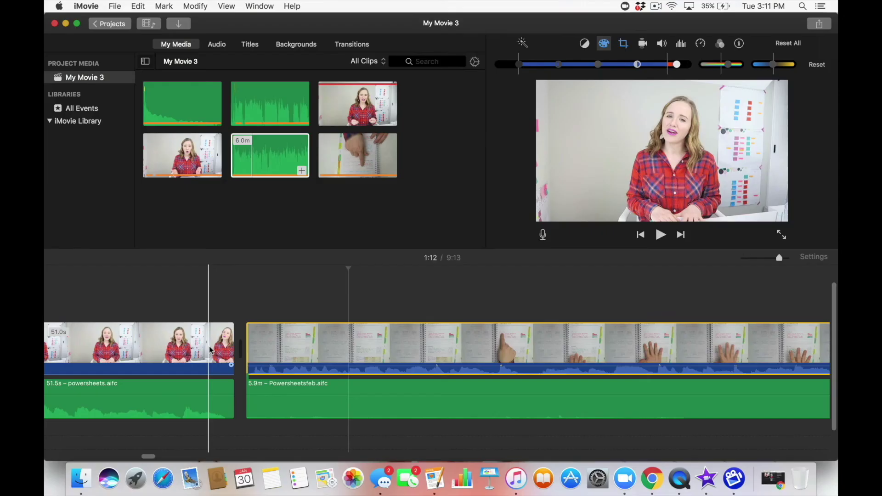
scroll(269, 352, "right", 3)
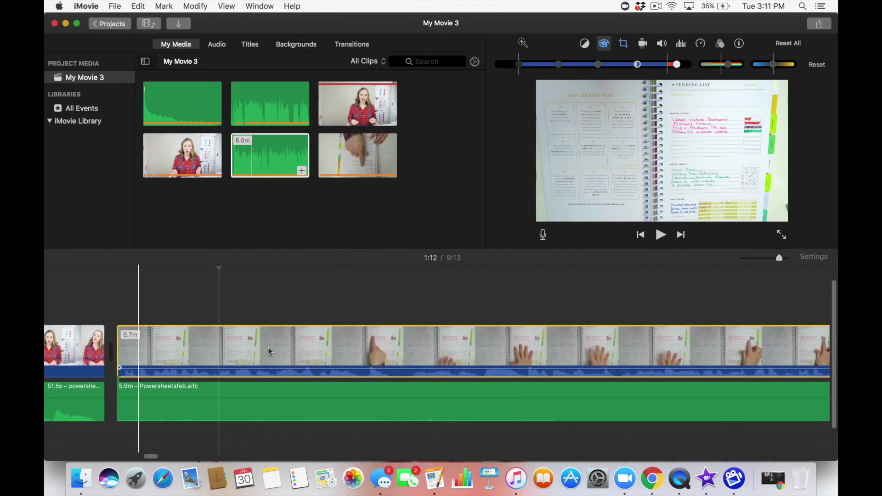
scroll(269, 352, "right", 3)
scroll(269, 352, "right", 2)
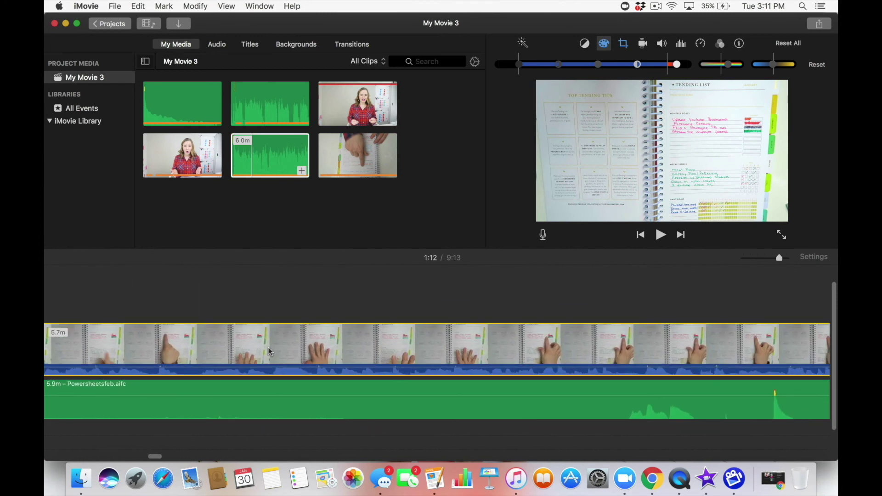
scroll(268, 351, "right", 3)
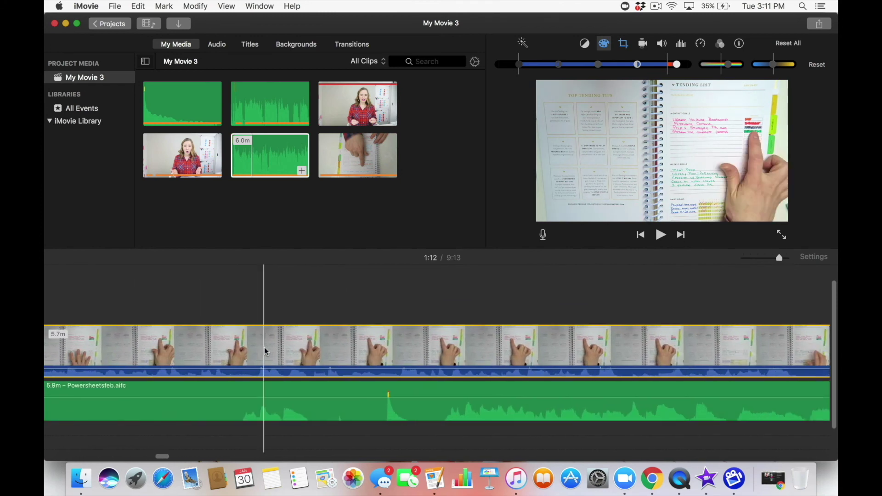
scroll(266, 352, "right", 5)
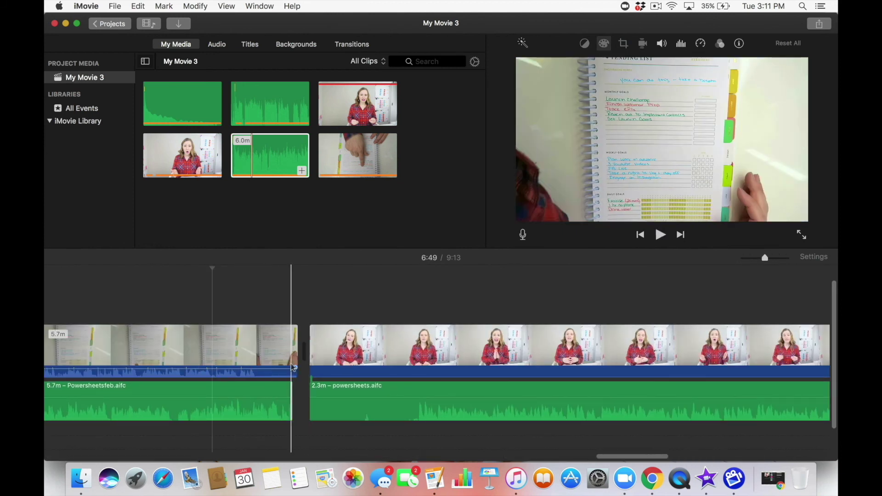
Step: Play back the trimmed notebook audio's end into the 2.3-minute talking piece
key("space")
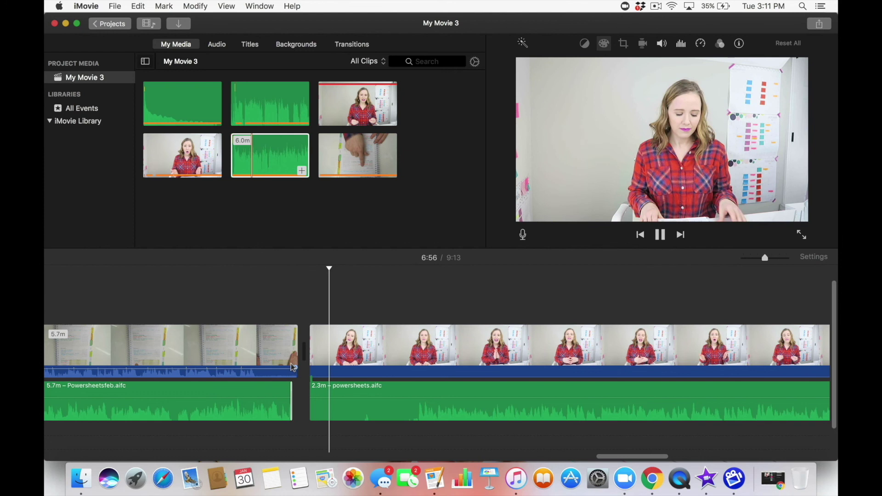
key("space")
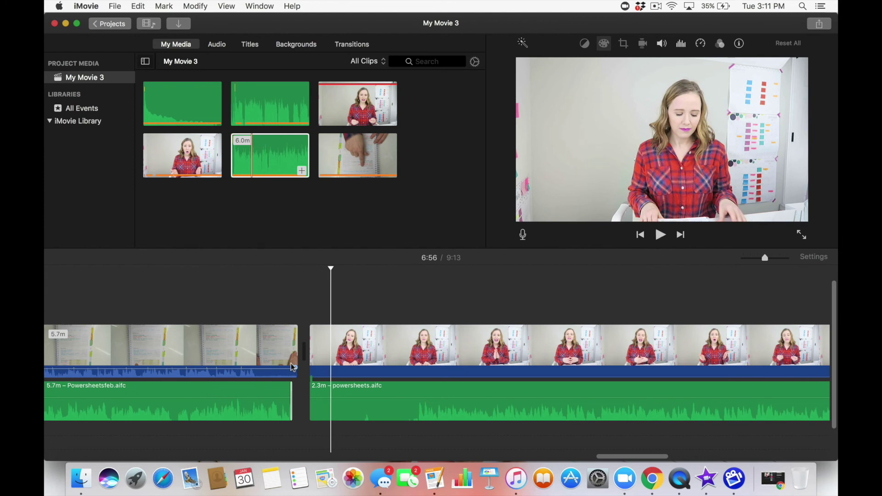